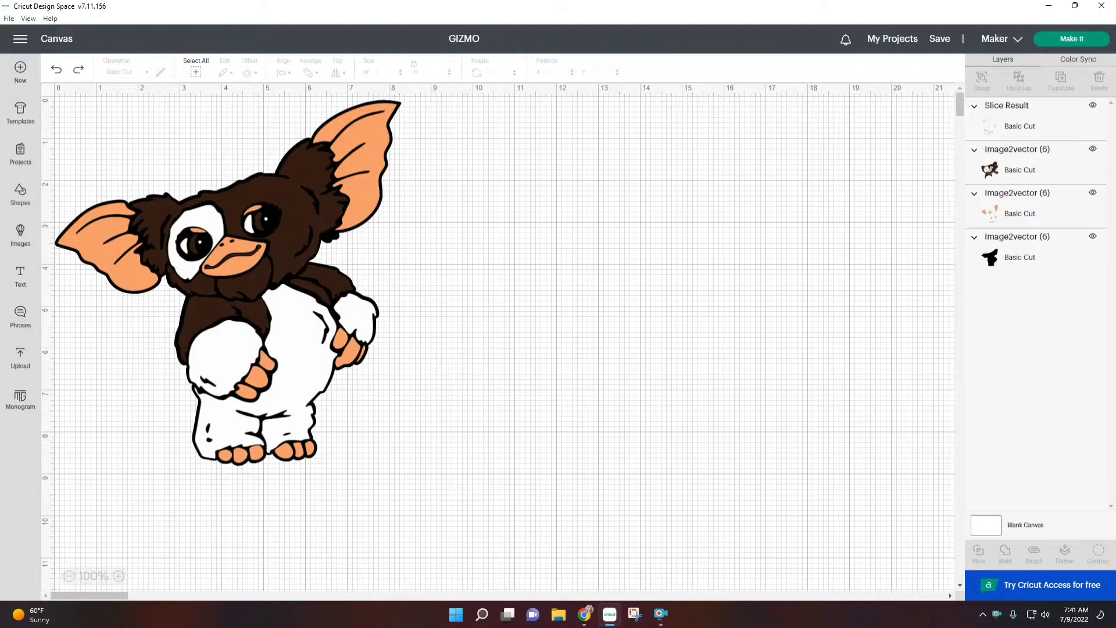
Drag the white body, brown and orange Gizmo layers apart to separate spots on the canvas.
left_click_drag(294, 328, 709, 430)
left_click(266, 271)
left_click_drag(267, 270, 784, 209)
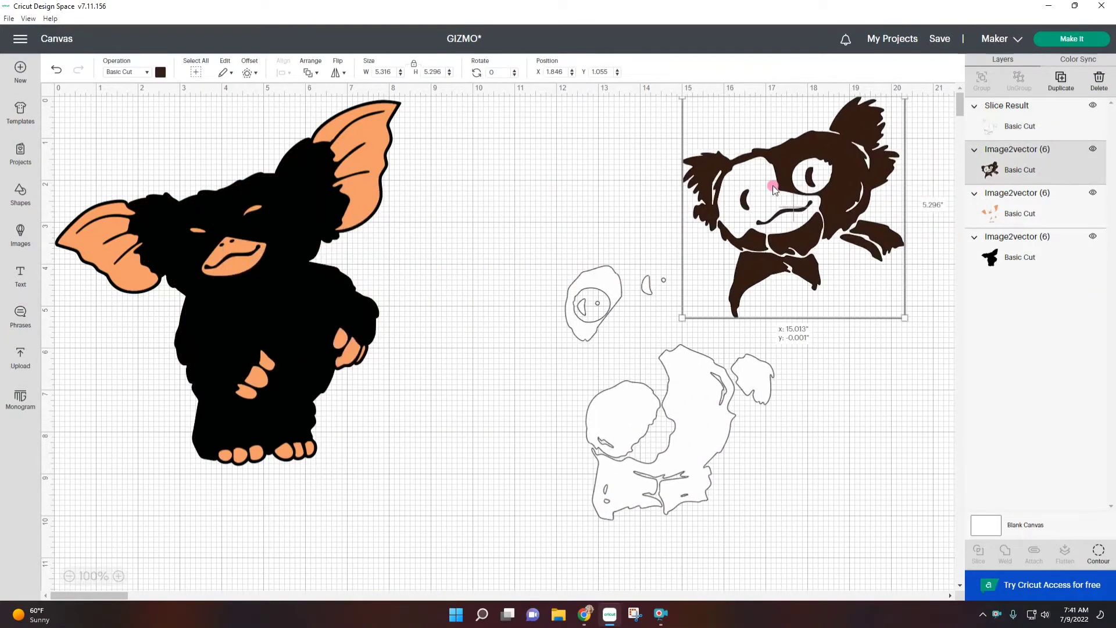
left_click(267, 286)
left_click_drag(266, 285, 546, 283)
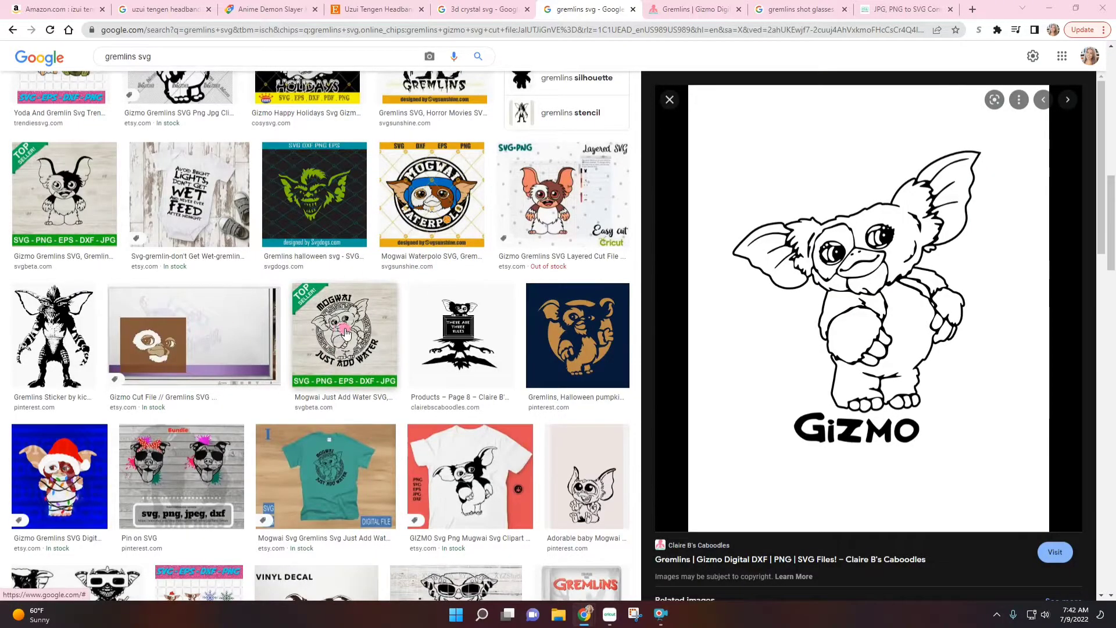
Start saving the Gizmo outline image as WEBP, then cancel the save.
scroll(221, 122, "up", 3)
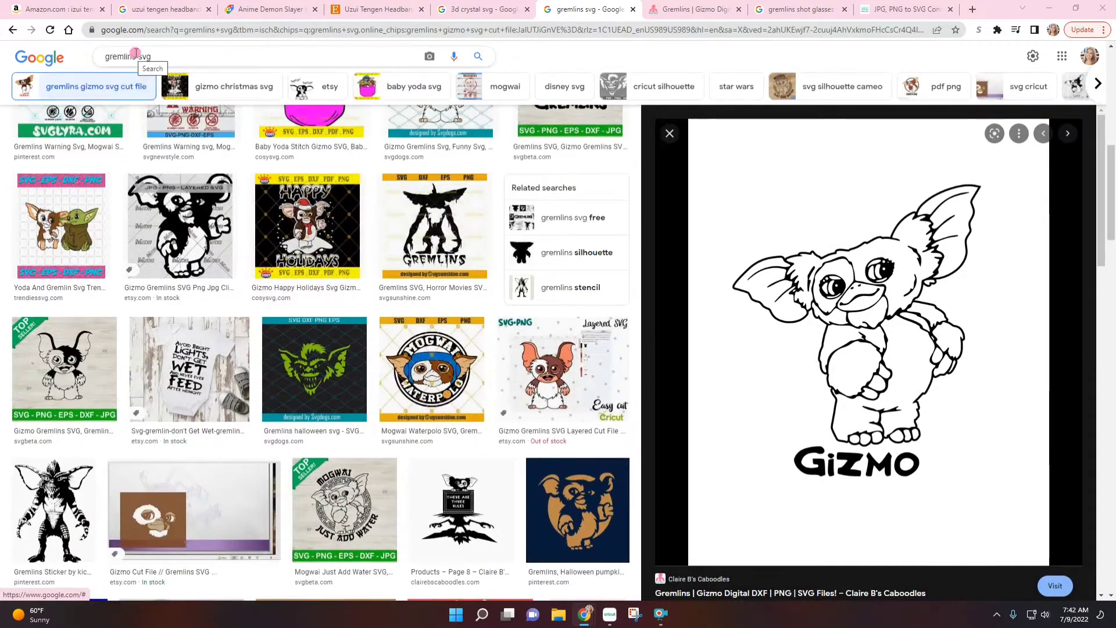
scroll(238, 282, "up", 8)
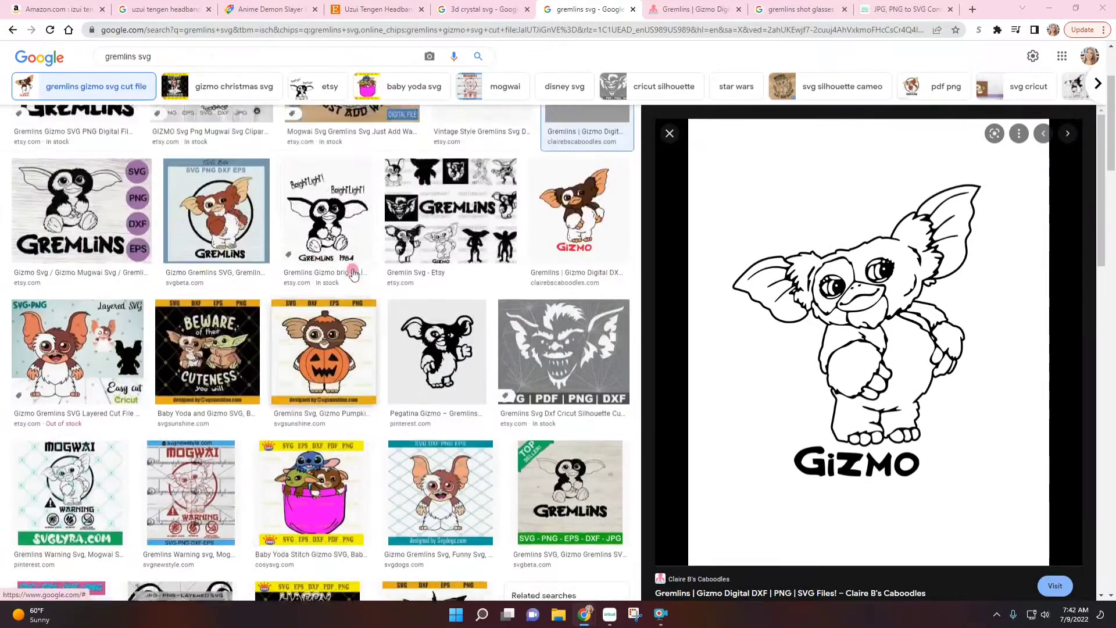
scroll(348, 258, "down", 1)
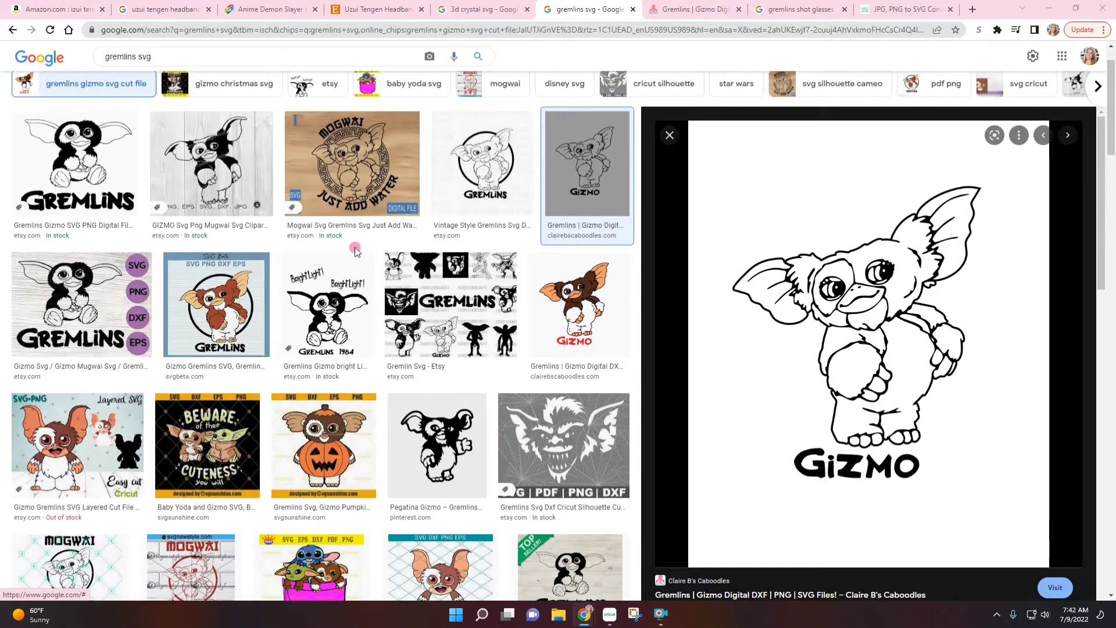
scroll(355, 249, "down", 2)
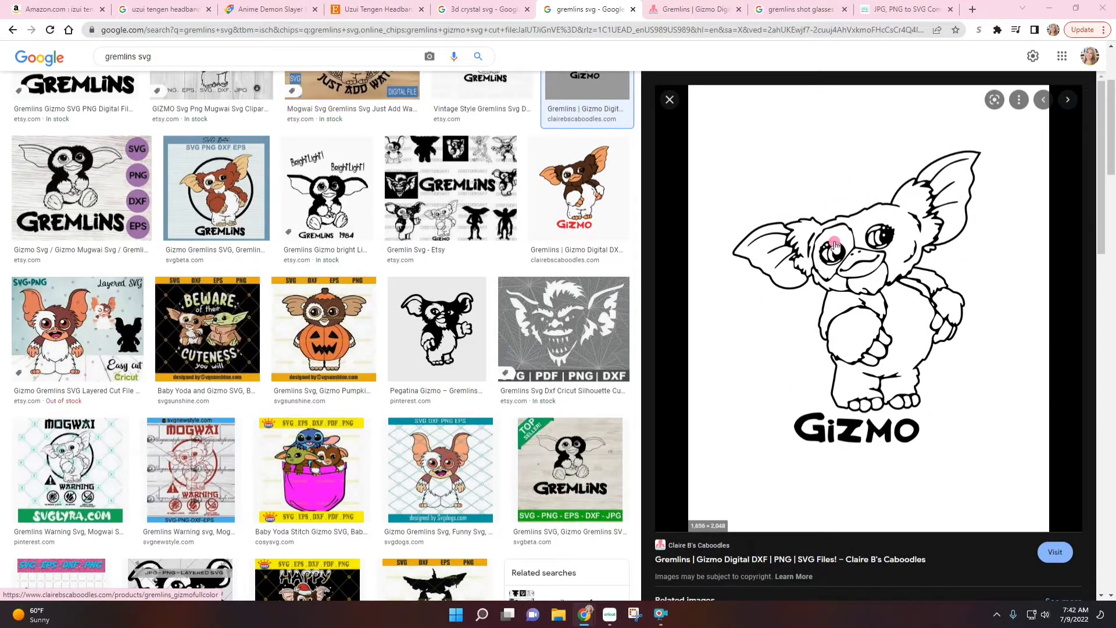
right_click(833, 244)
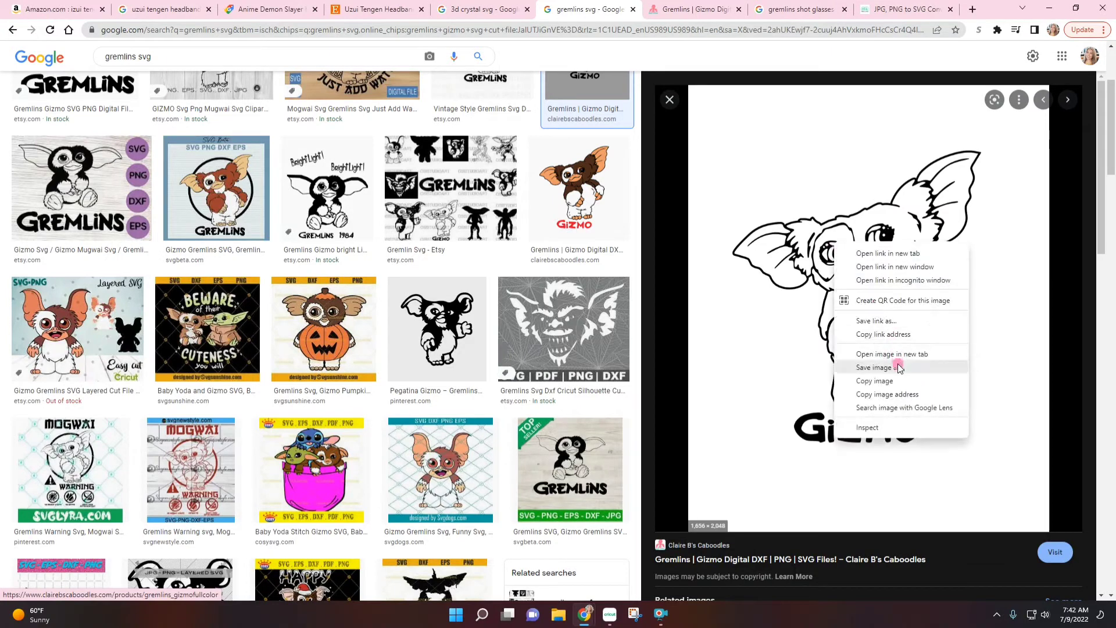
left_click(898, 367)
left_click(119, 492)
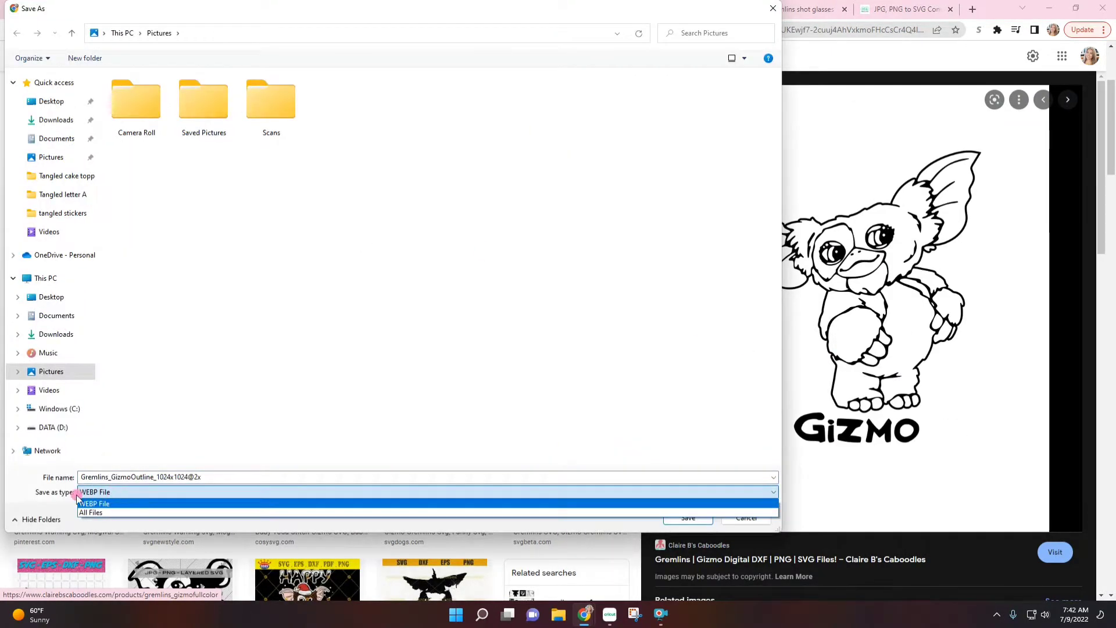
left_click(115, 495)
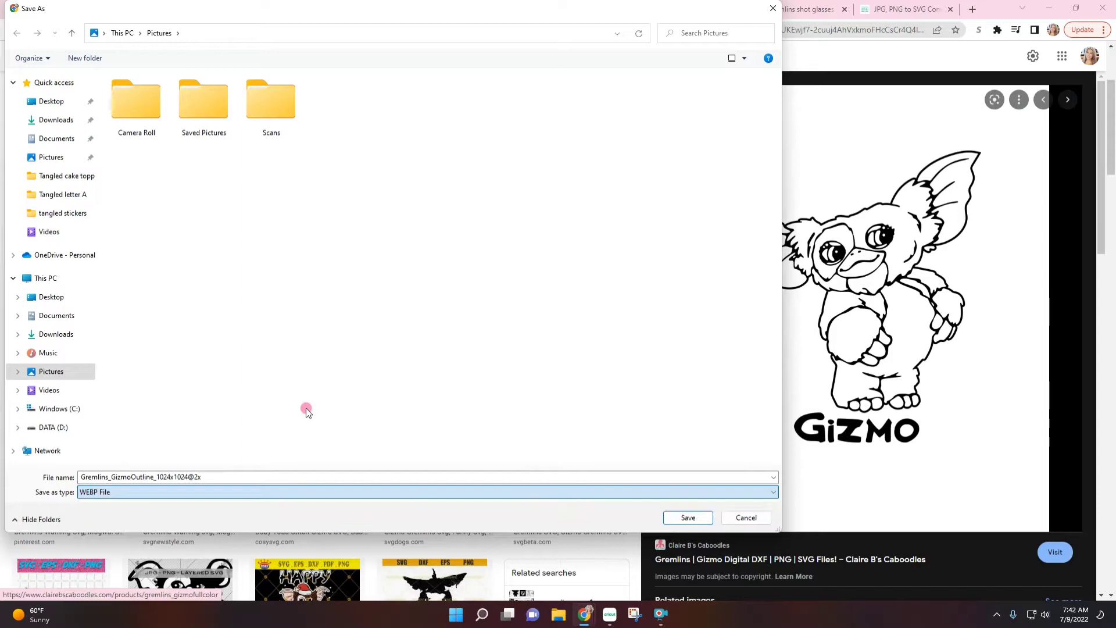
left_click(747, 518)
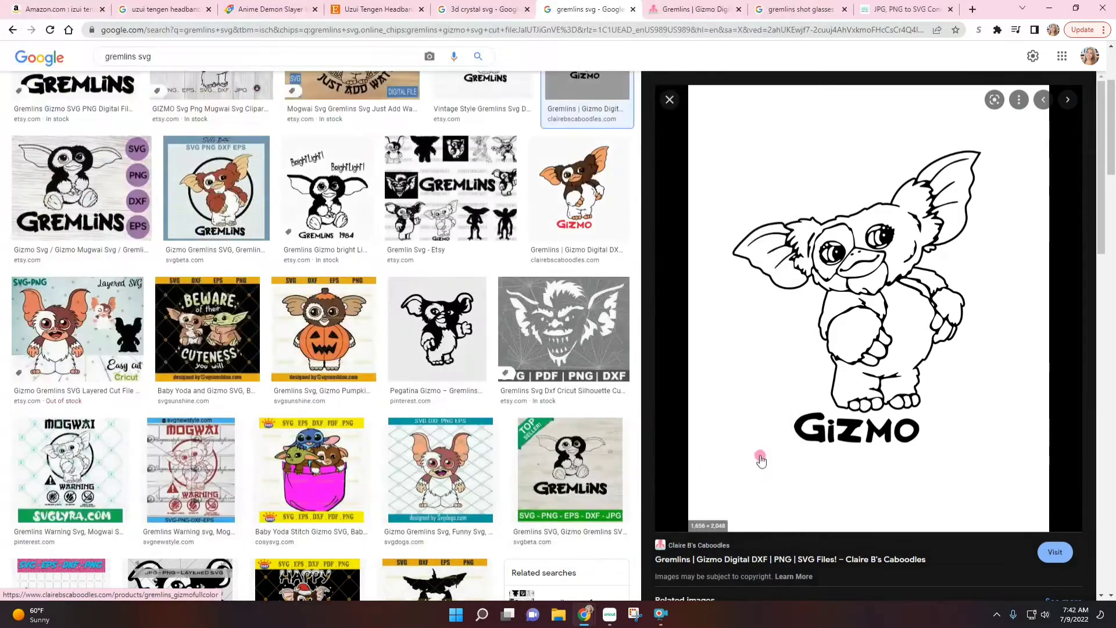
Copy the Gizmo outline image and launch Paint with a blank canvas.
right_click(854, 260)
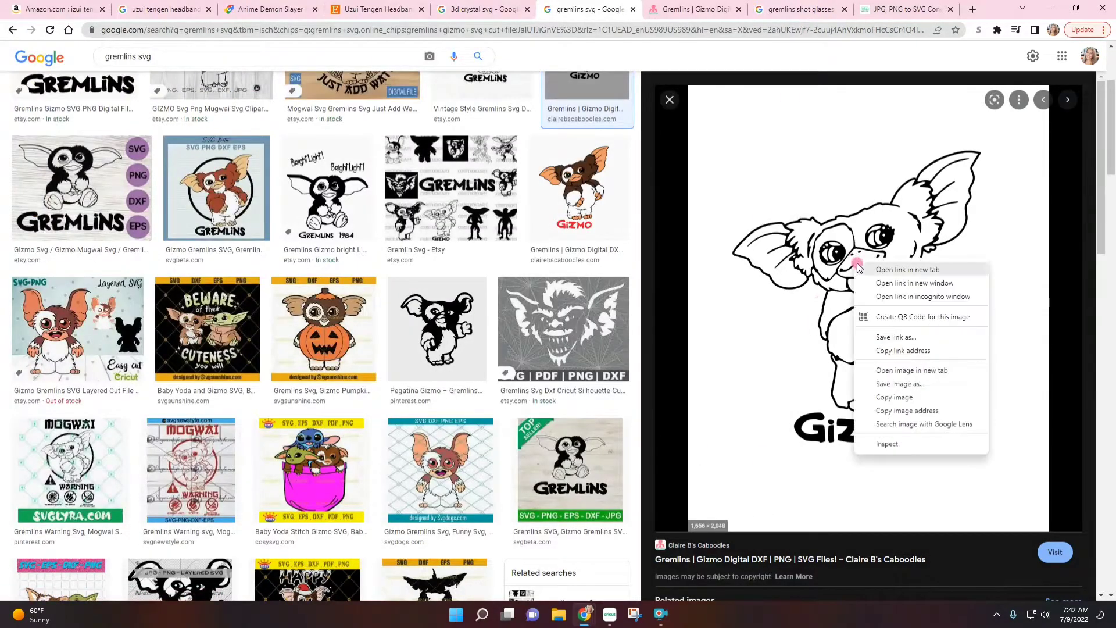
left_click(902, 397)
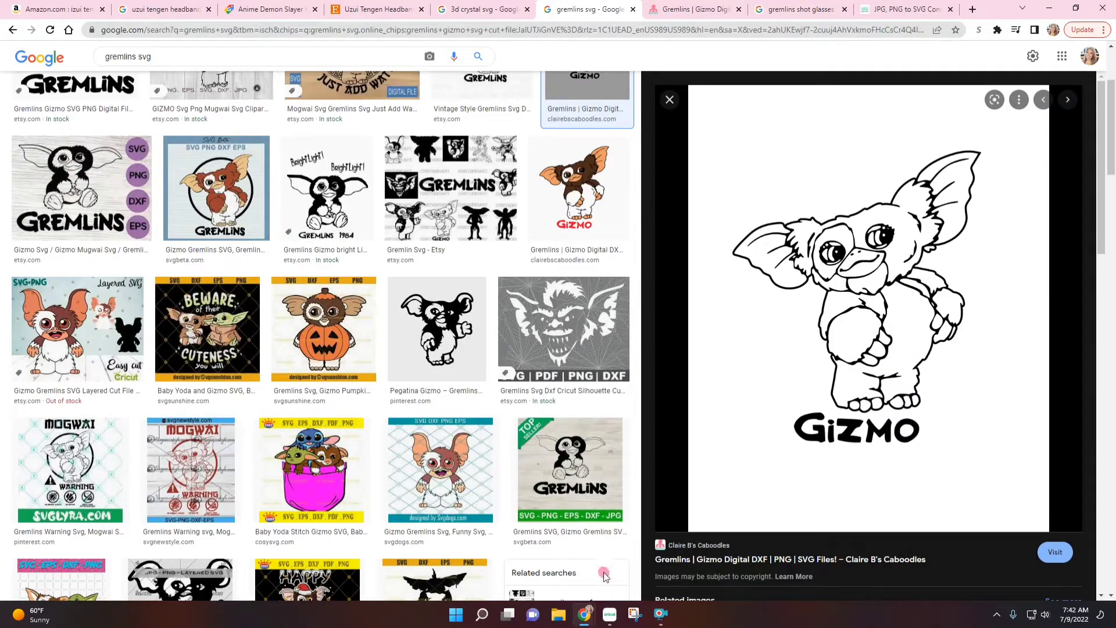
left_click(481, 614)
left_click(383, 256)
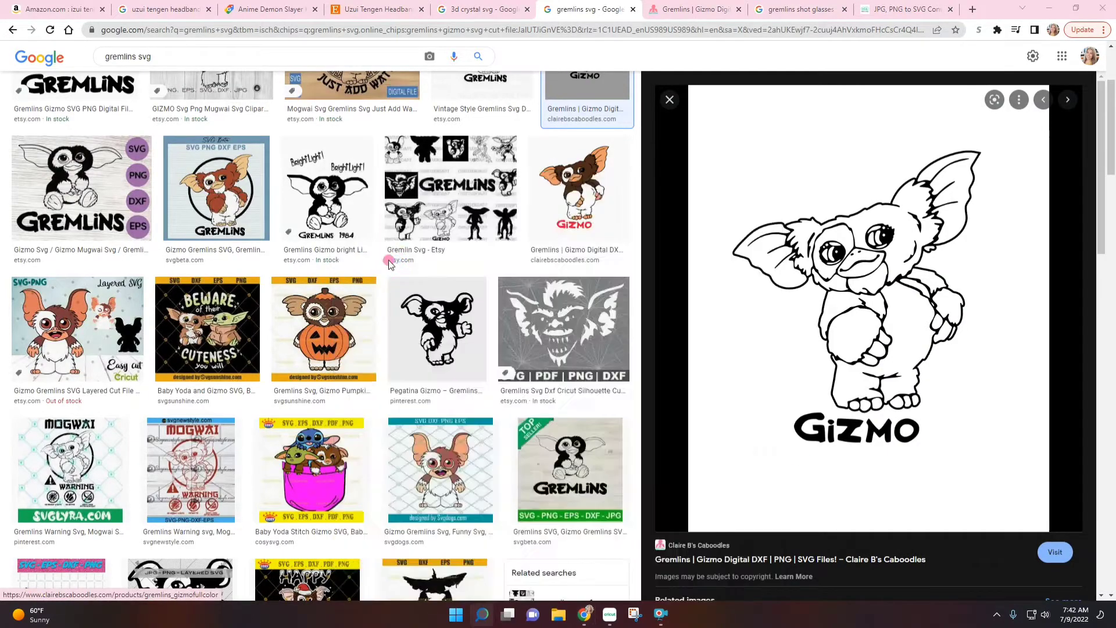
Paste the Gizmo outline into Paint and save it when closing the window.
left_click(28, 79)
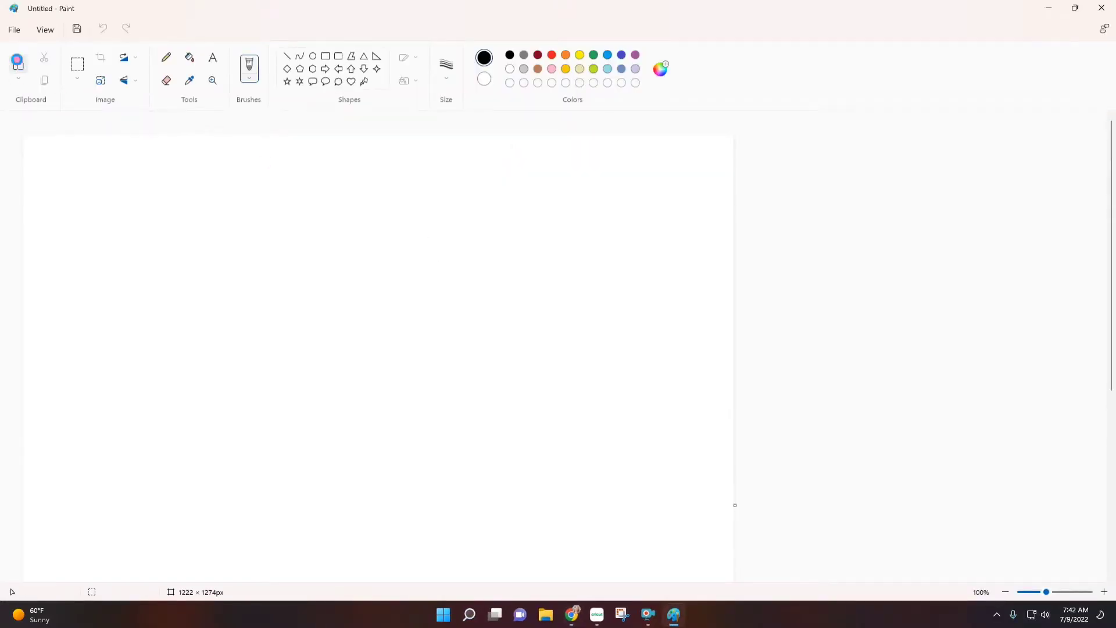
scroll(549, 299, "down", 10)
scroll(551, 303, "up", 10)
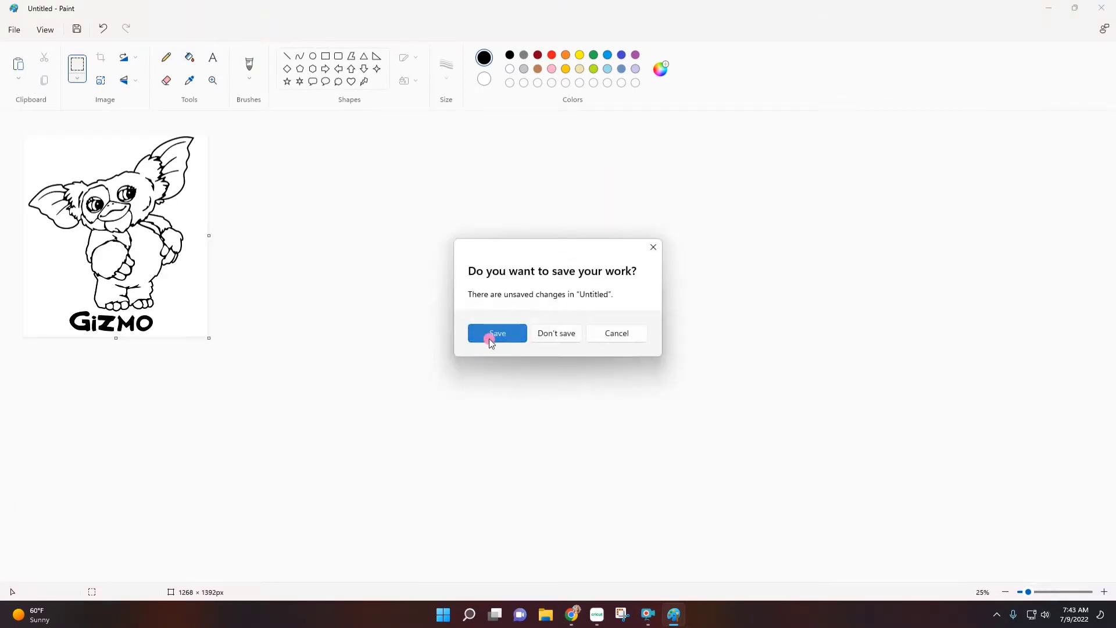
left_click(490, 340)
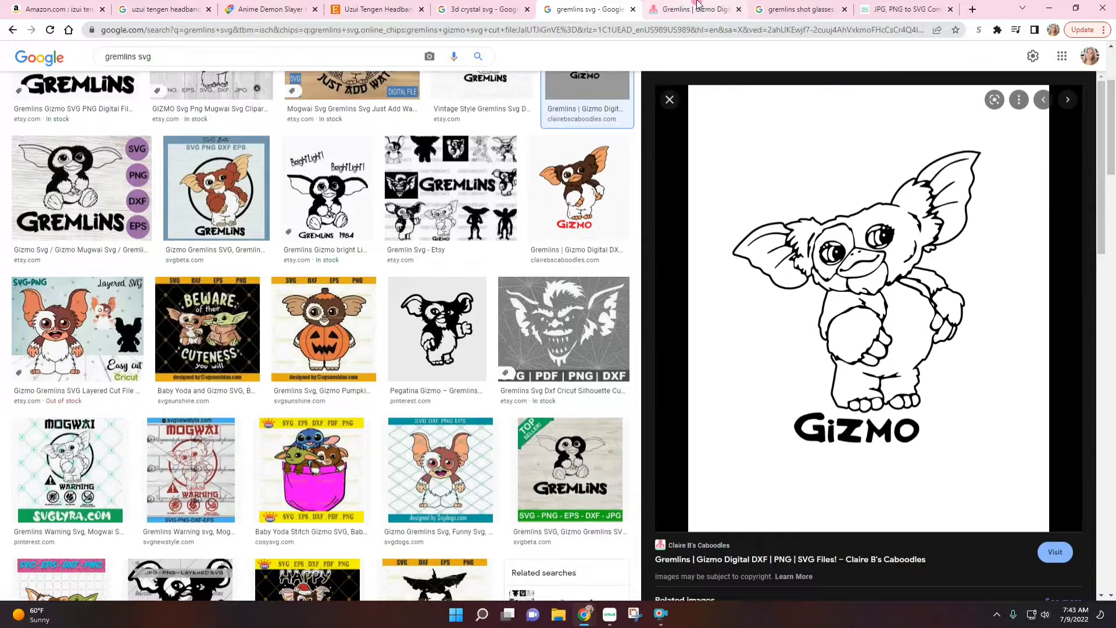
Upload the GIZMO image from Pictures into Design Space as a Complex image.
left_click(609, 616)
left_click(20, 356)
left_click(133, 220)
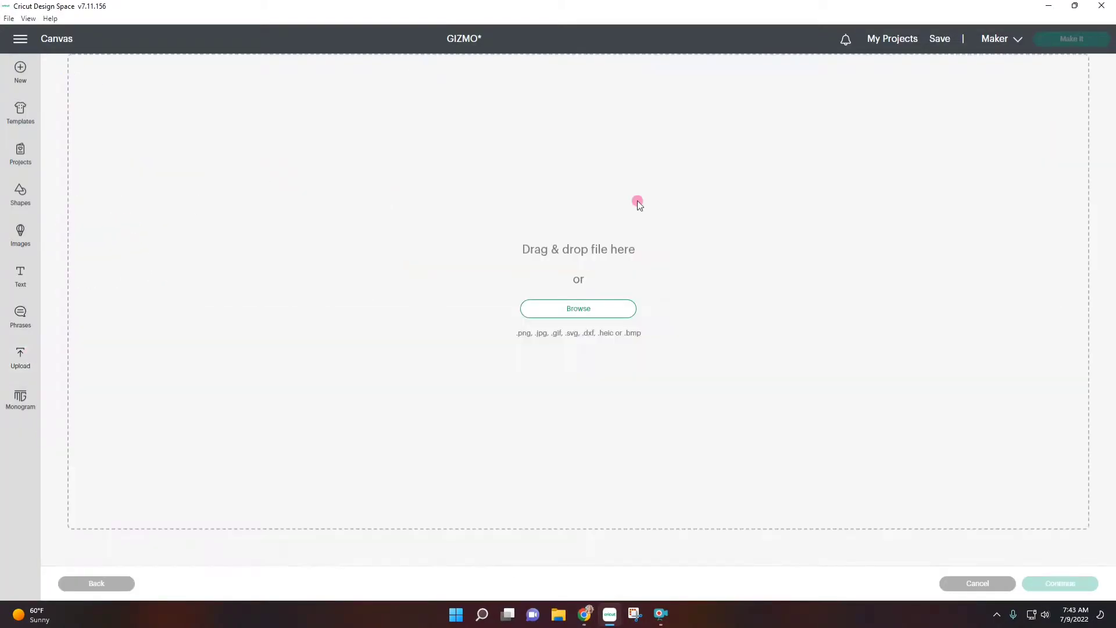
left_click(590, 315)
left_click(50, 91)
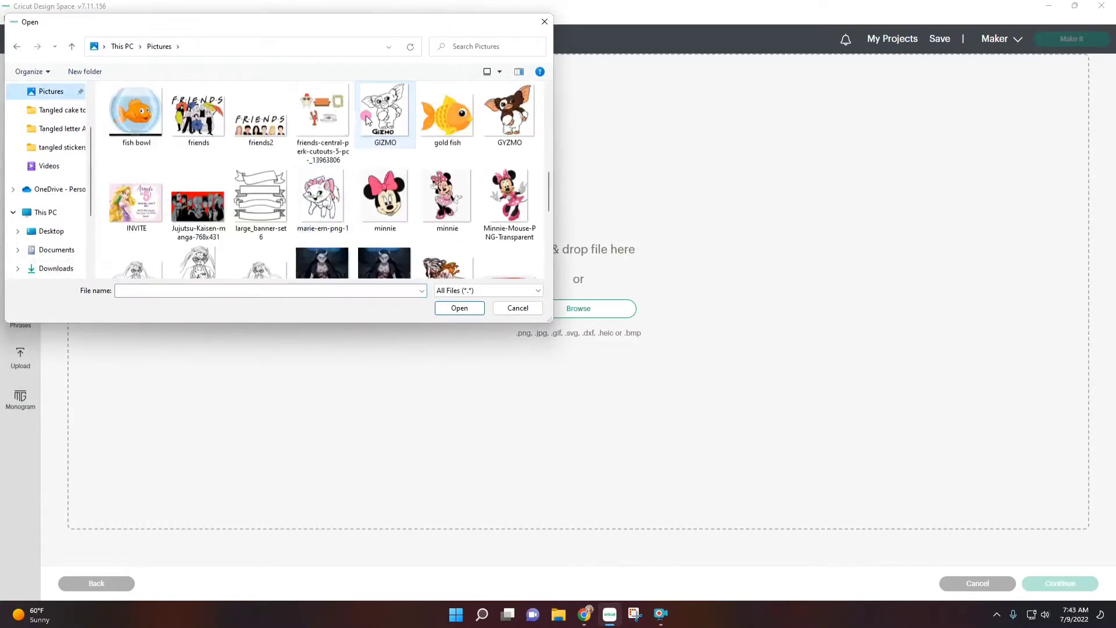
left_click(385, 113)
left_click(472, 306)
left_click(721, 296)
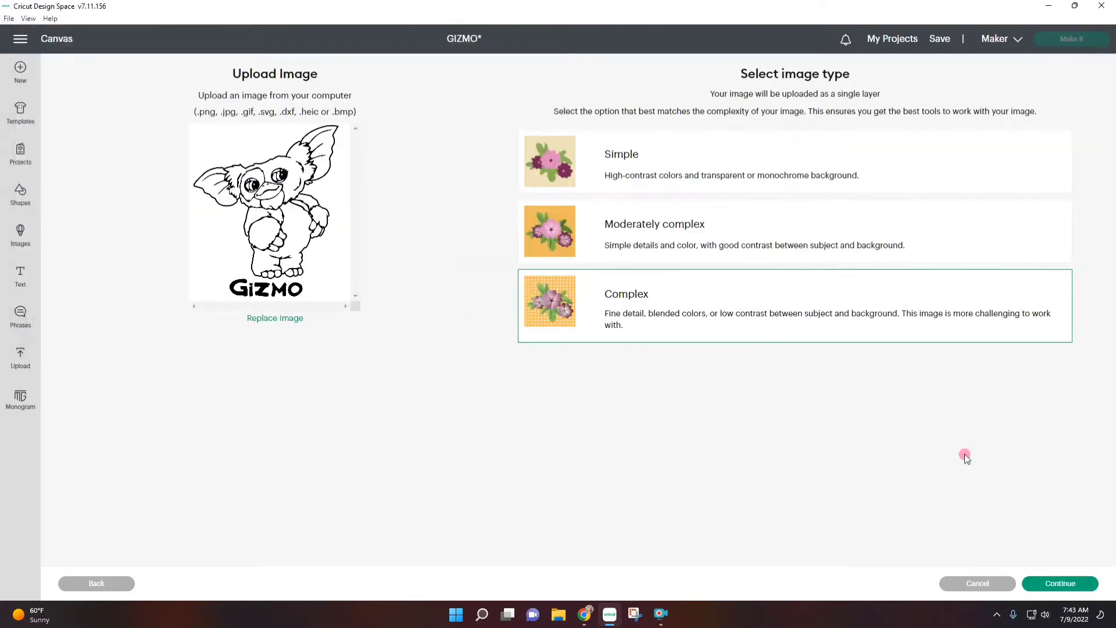
left_click(1083, 584)
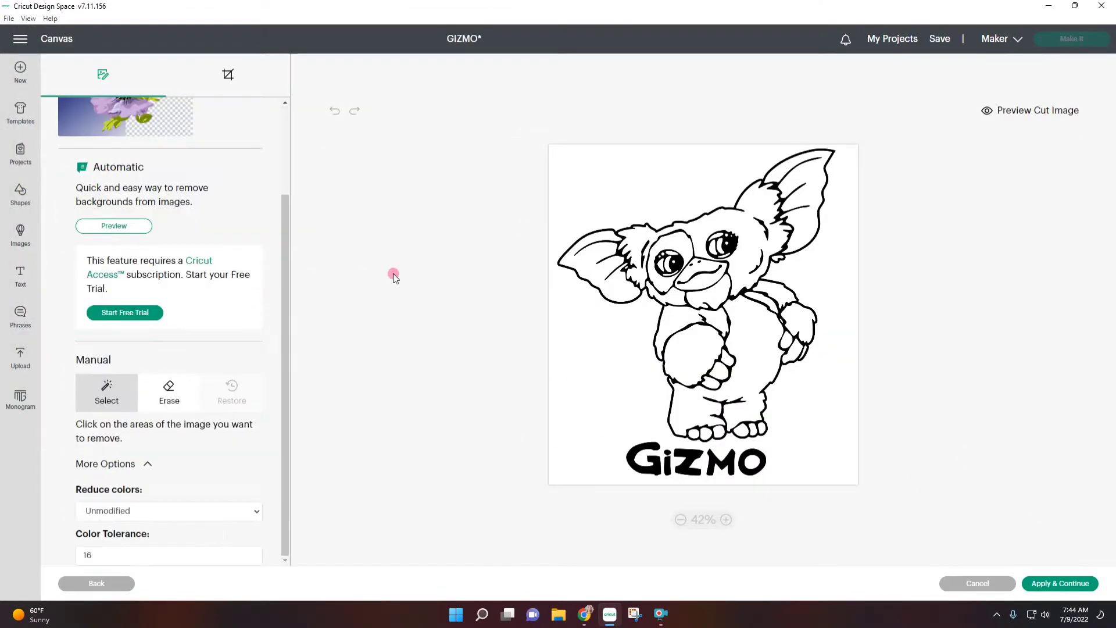
Remove the white background and the white inside both ears and the right eye, saving as Cut Image.
left_click(589, 178)
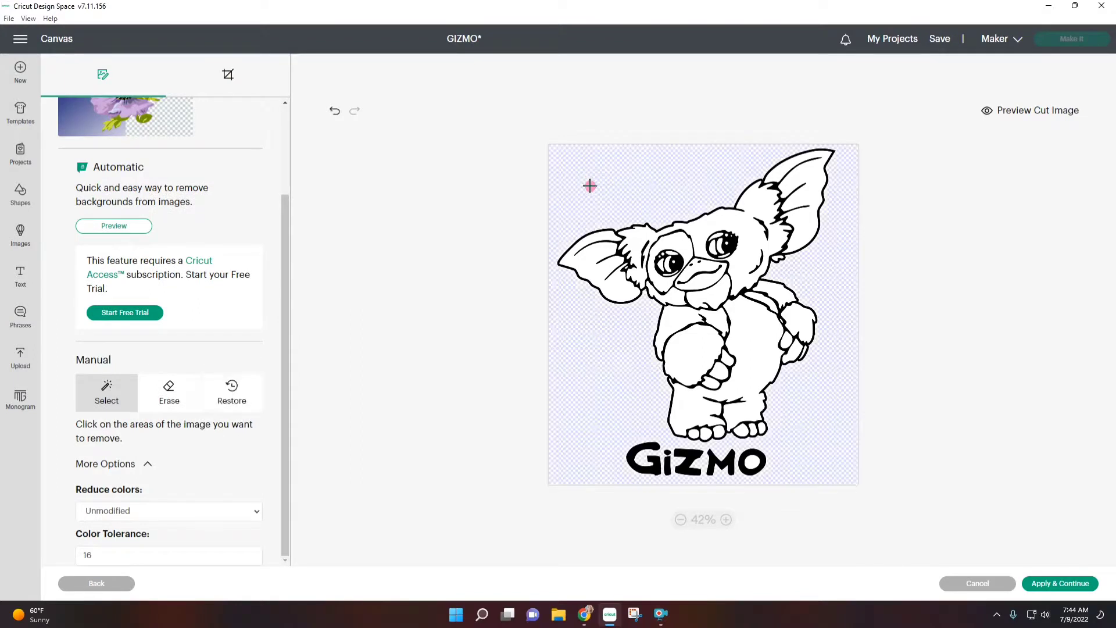
left_click(585, 263)
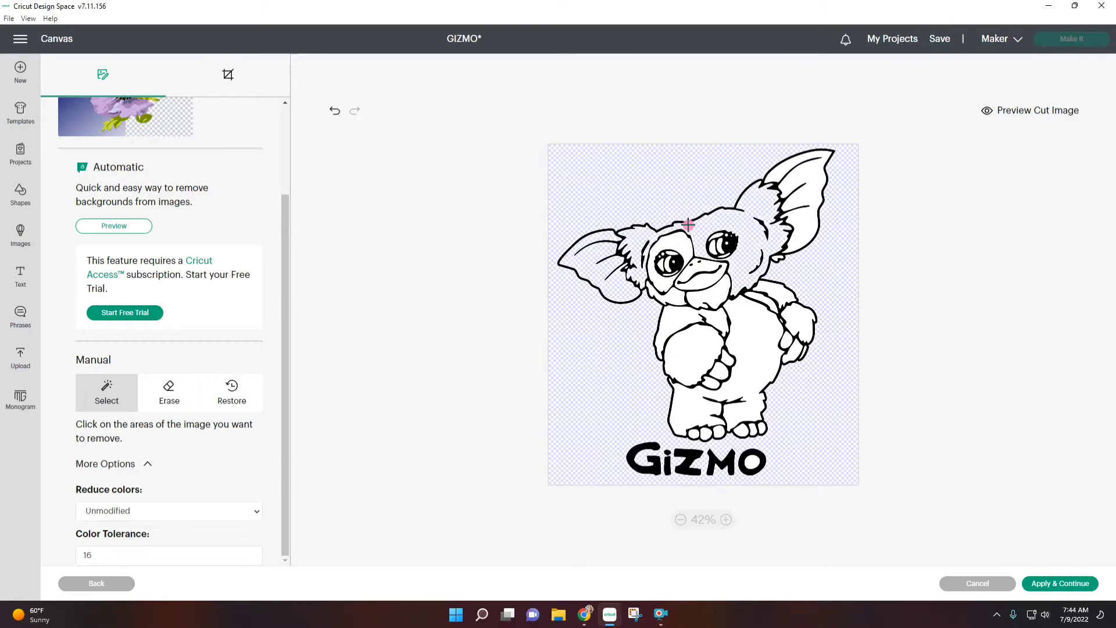
left_click(811, 172)
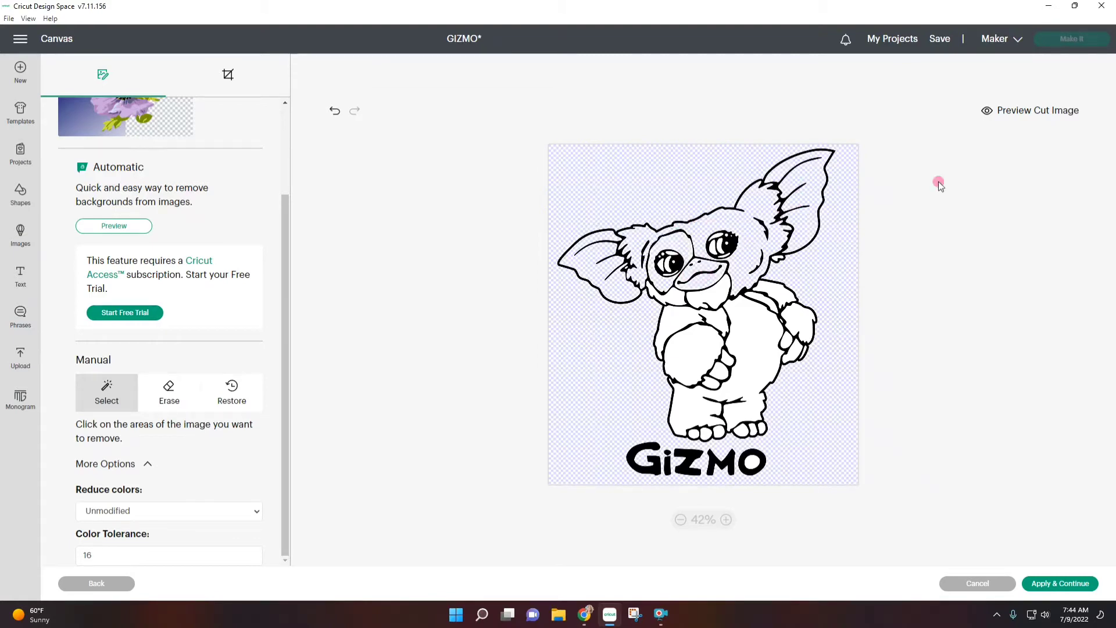
left_click(992, 113)
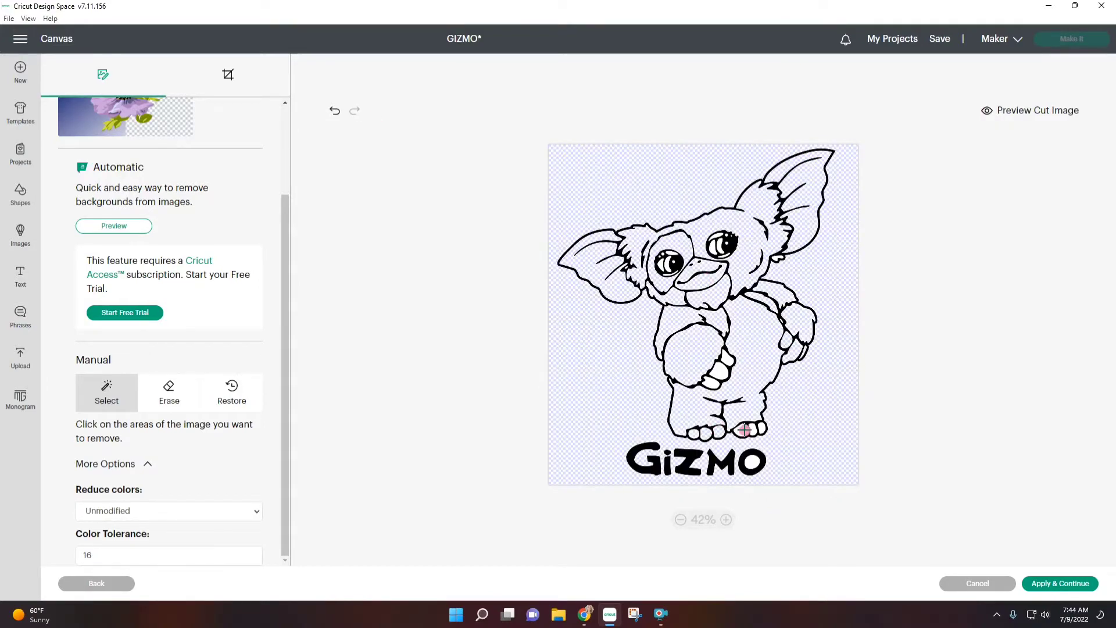
scroll(639, 341, "up", 5)
left_click(740, 308)
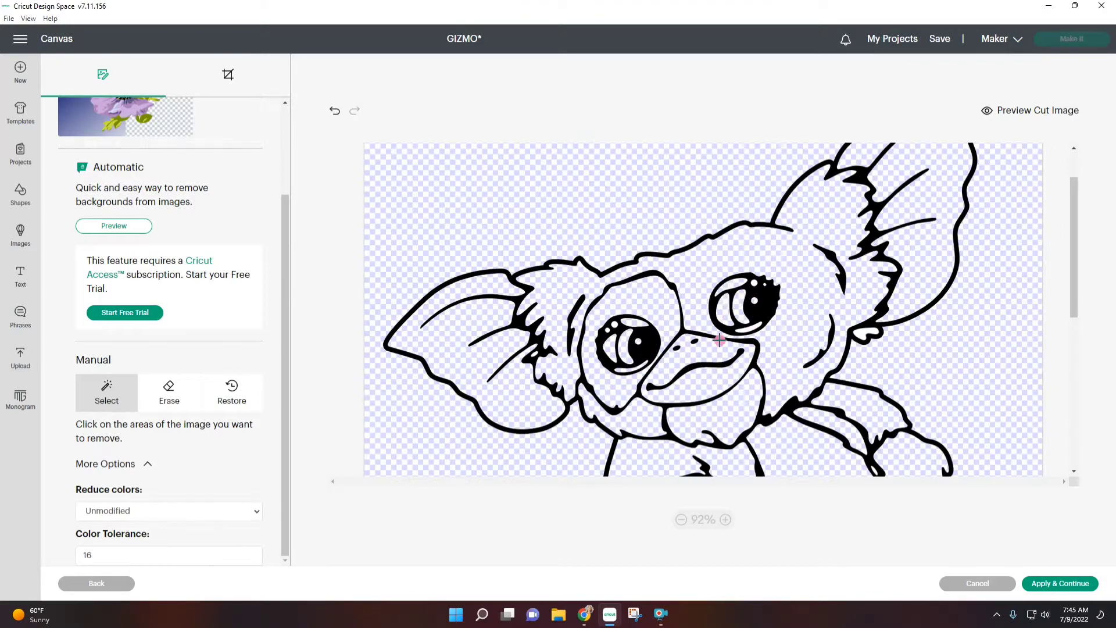
scroll(720, 340, "down", 5)
left_click(988, 114)
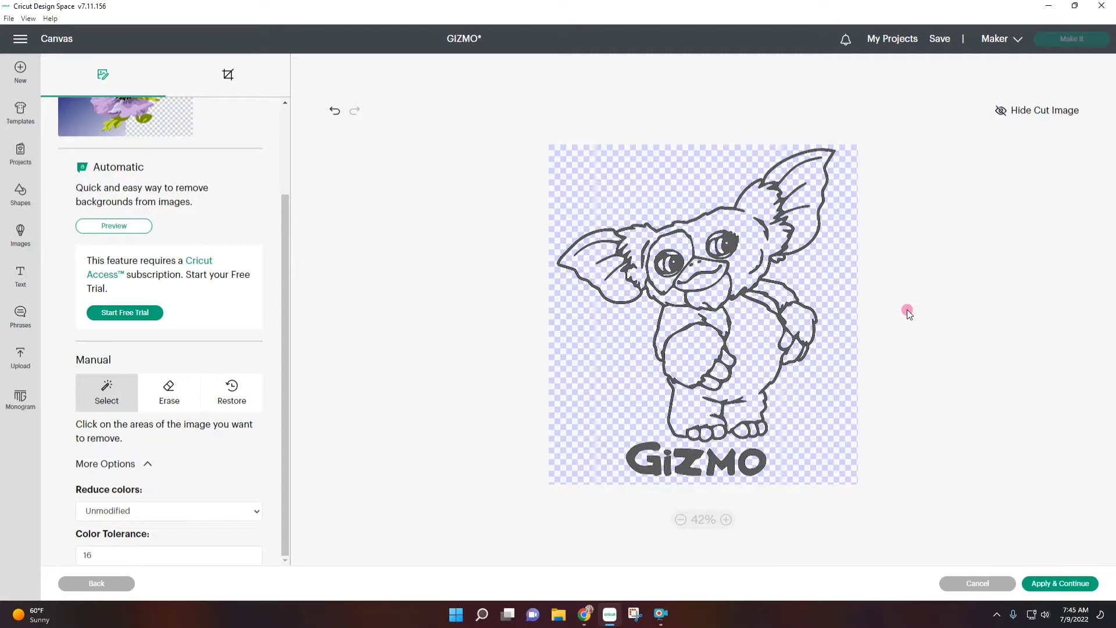
left_click(1072, 583)
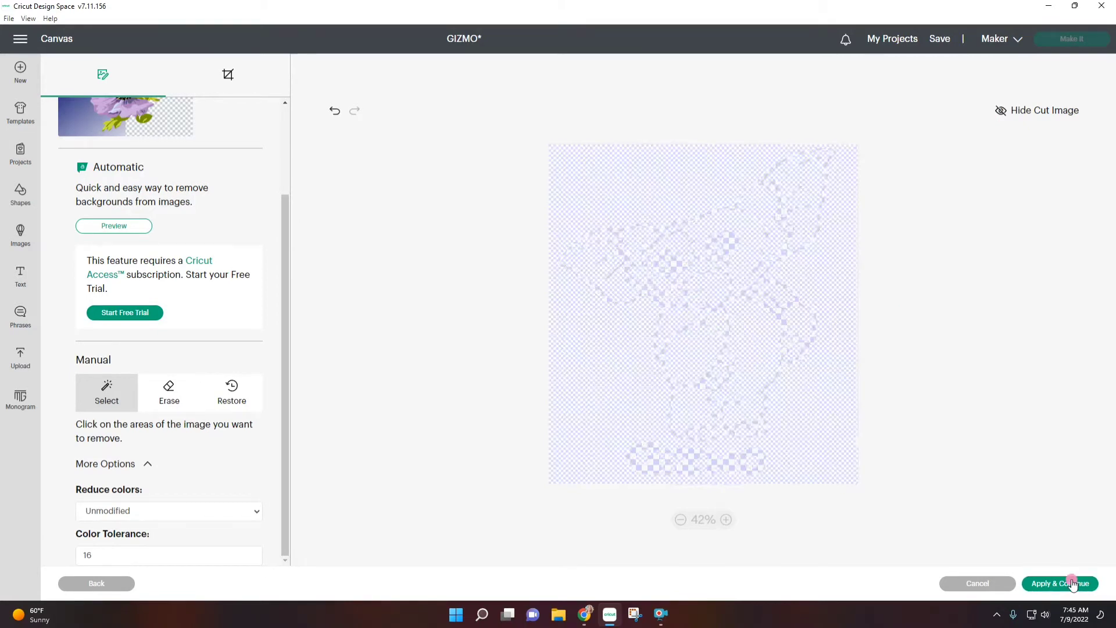
left_click(223, 177)
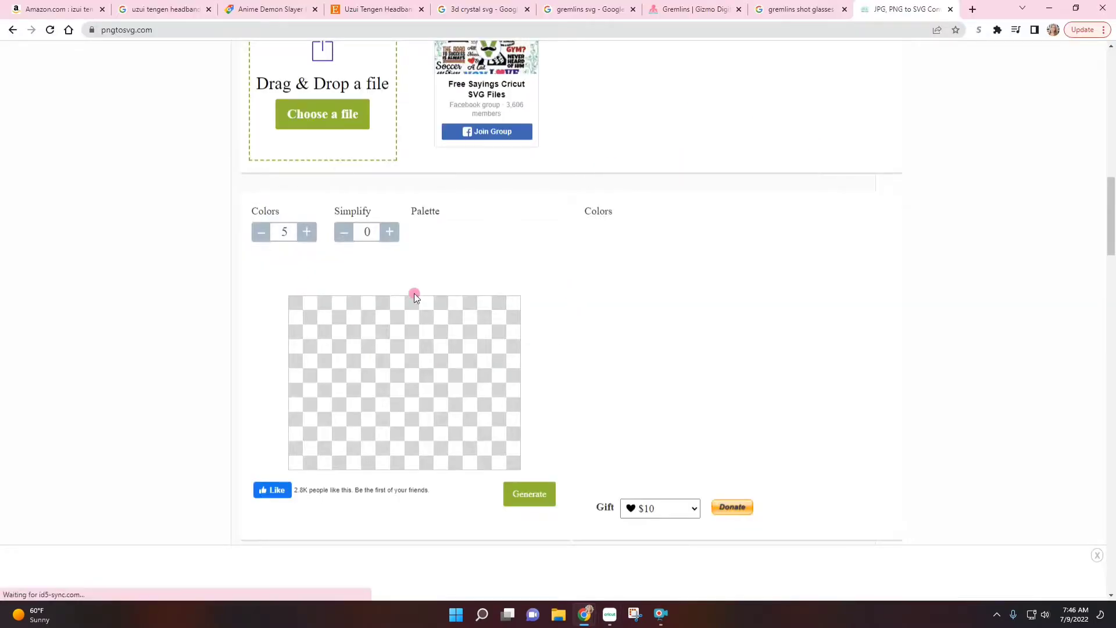
Load the GIZMO image into the pngtosvg.com converter.
left_click(173, 30)
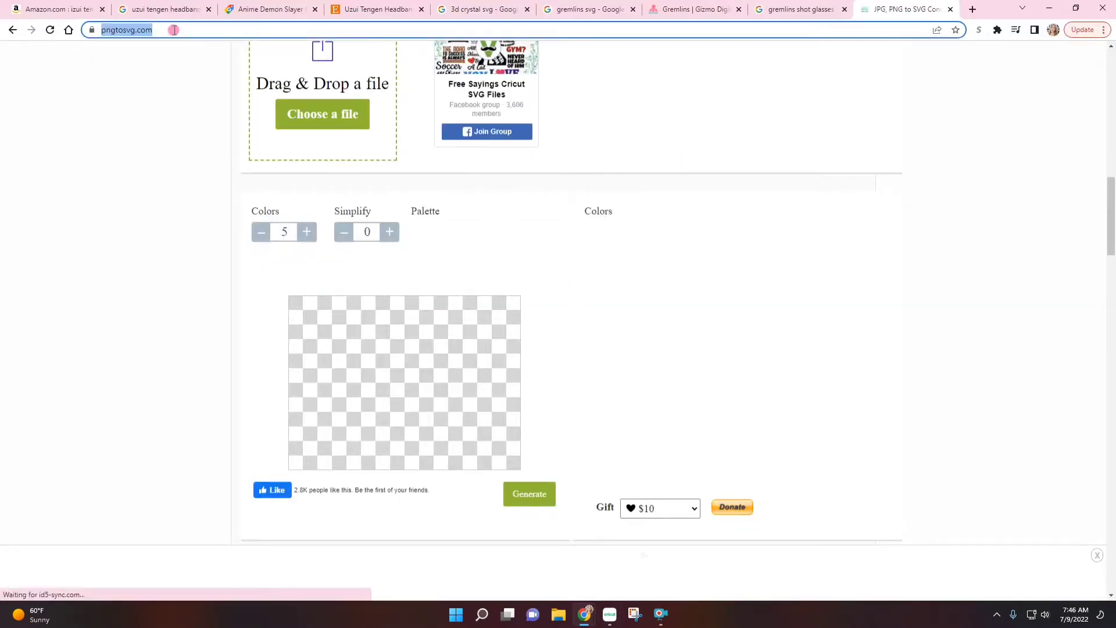
left_click(327, 115)
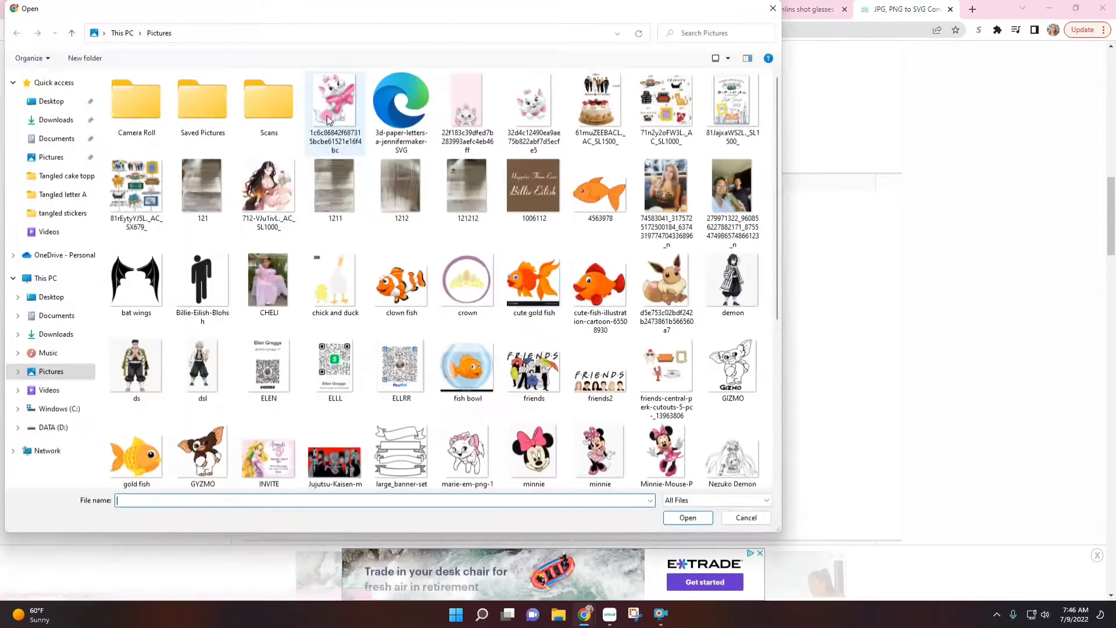
scroll(482, 333, "down", 5)
scroll(483, 333, "up", 5)
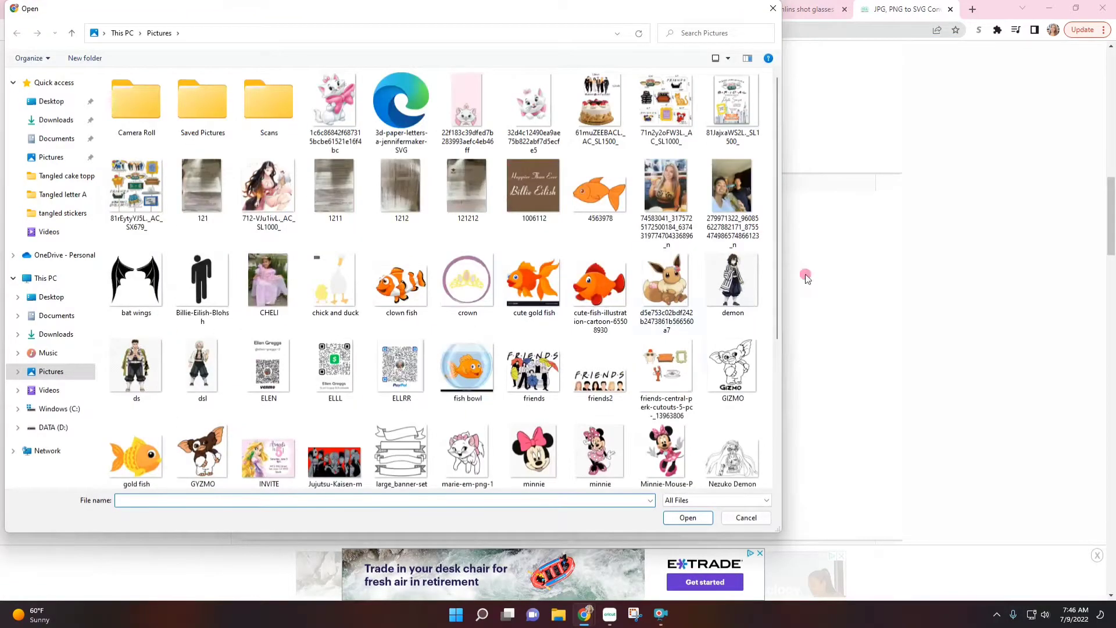
left_click(715, 376)
double_click(715, 377)
scroll(407, 331, "down", 1)
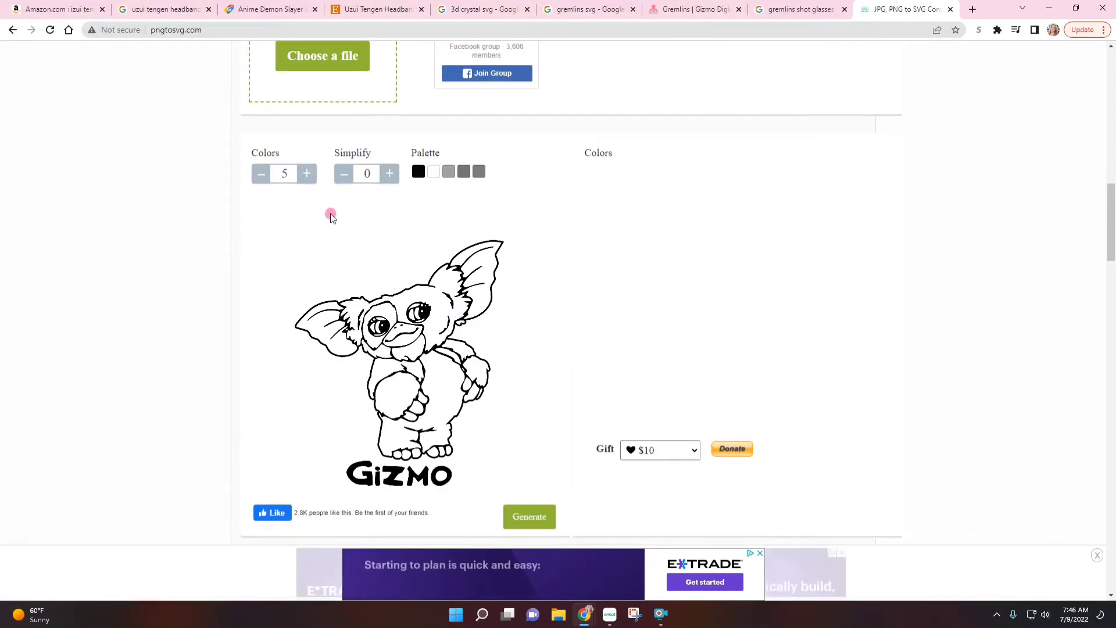
Lower Colors to 2, generate the SVG and download it.
left_click(261, 174)
left_click(261, 174)
left_click(261, 173)
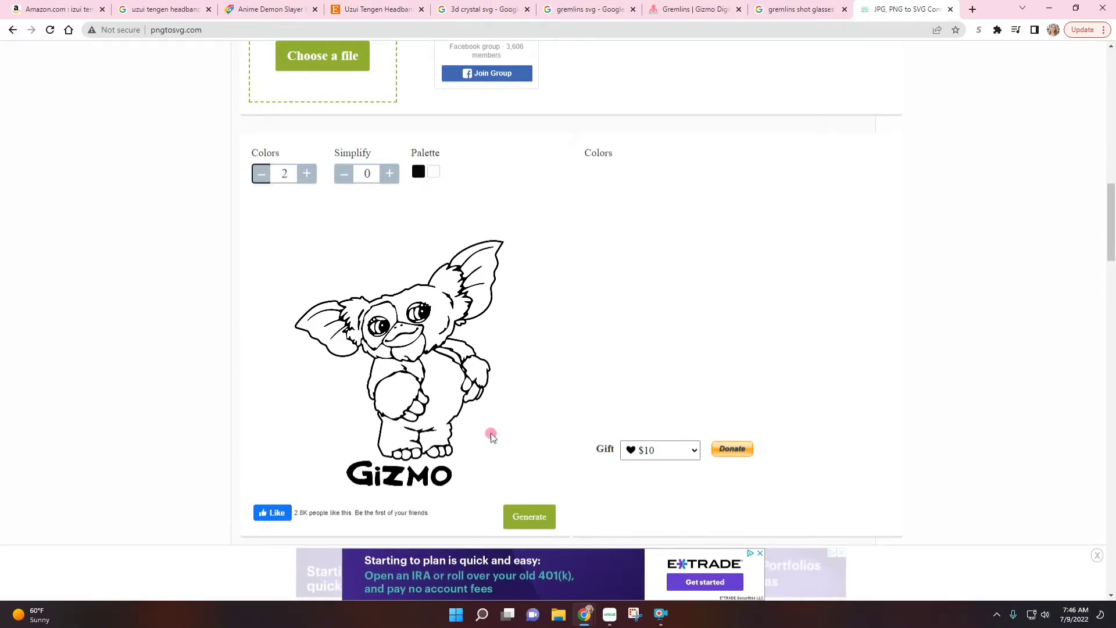
left_click(517, 509)
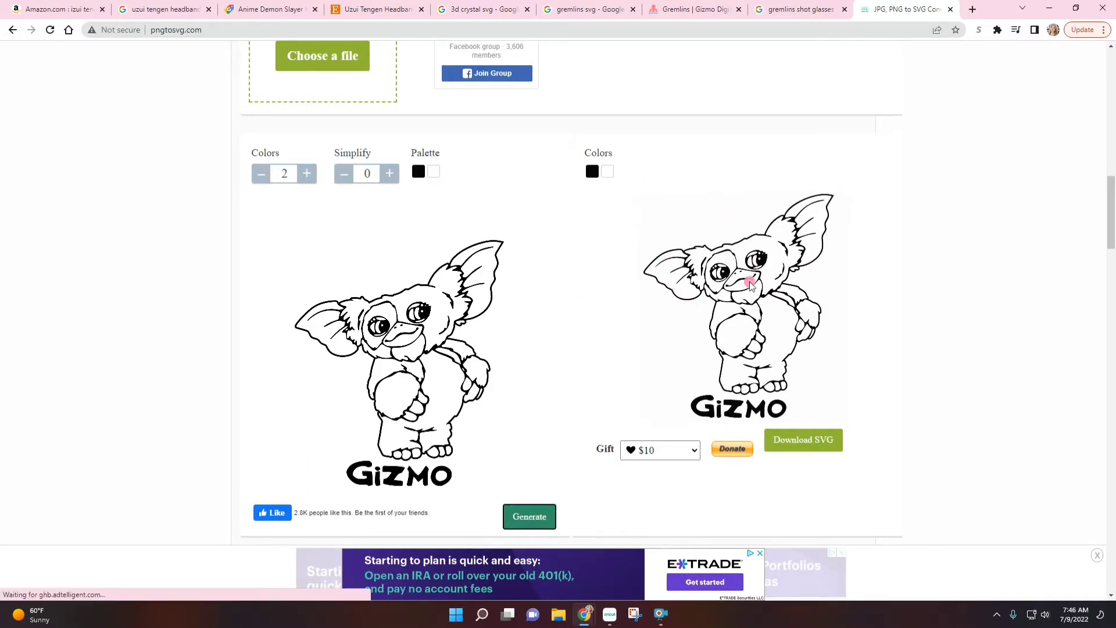
left_click(813, 442)
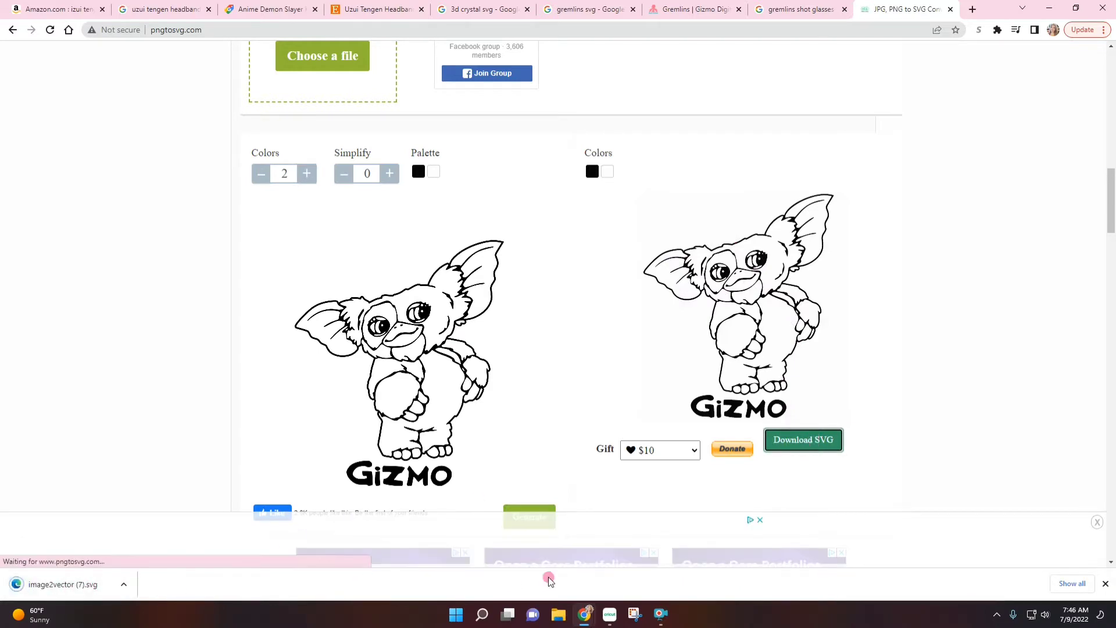
left_click(622, 615)
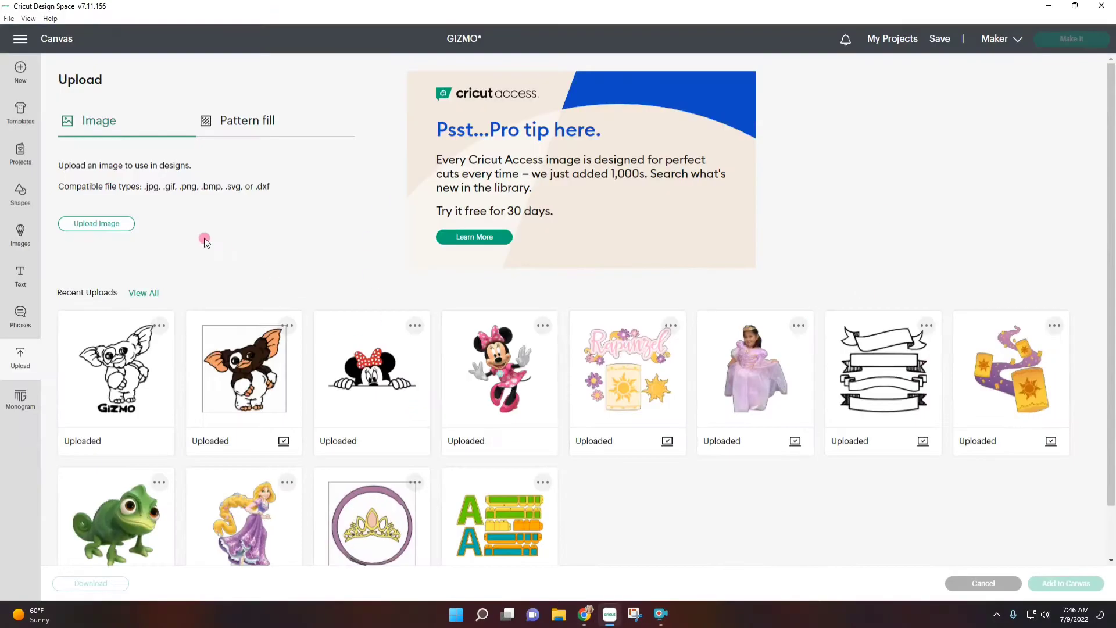
Upload image2vector (7) from Downloads under the name GIZMO and select its thumbnail.
left_click(102, 224)
left_click(604, 316)
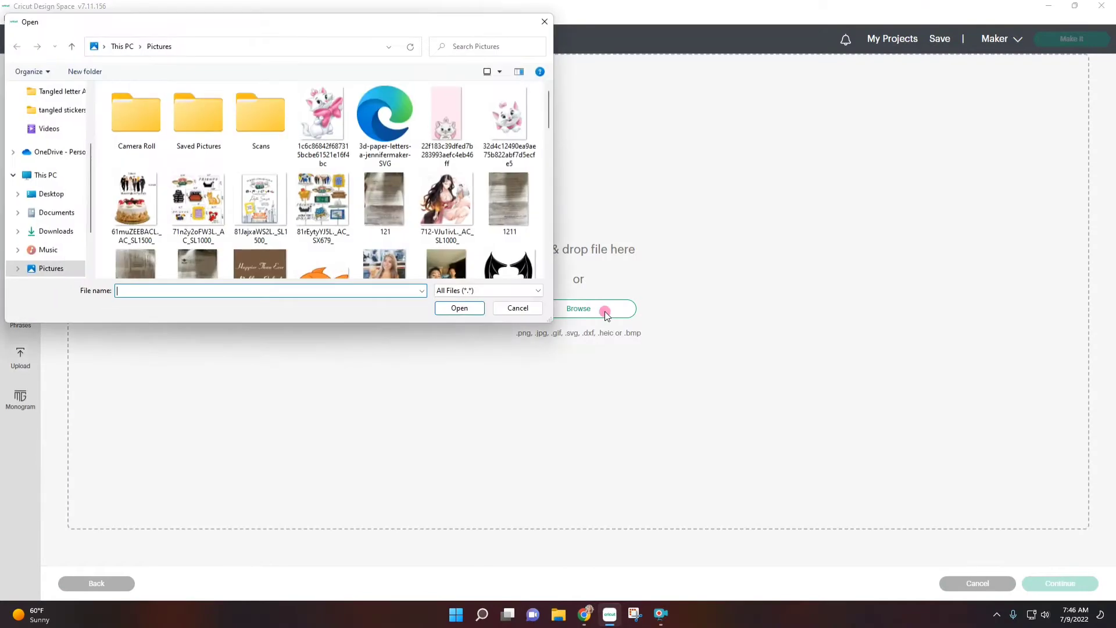
left_click(58, 231)
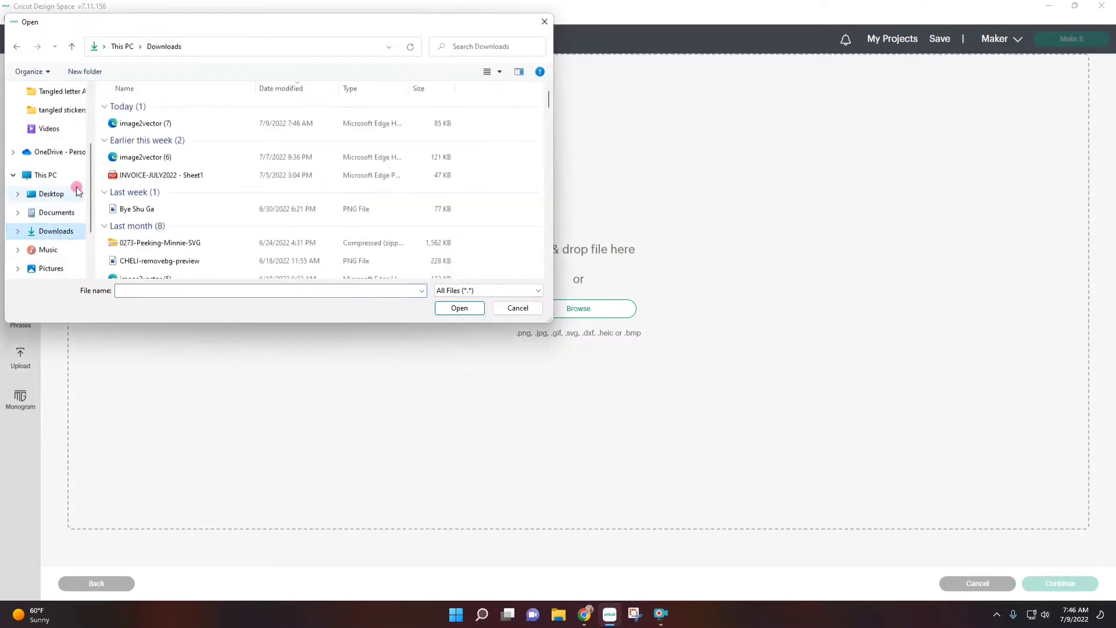
left_click(153, 124)
double_click(153, 124)
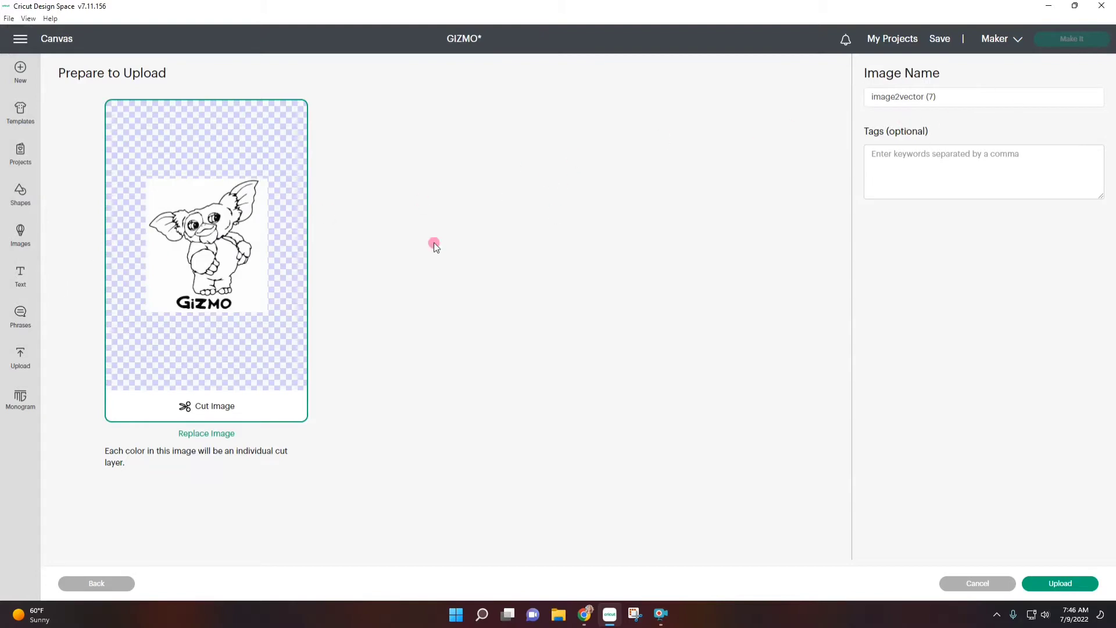
left_click_drag(965, 99, 876, 105)
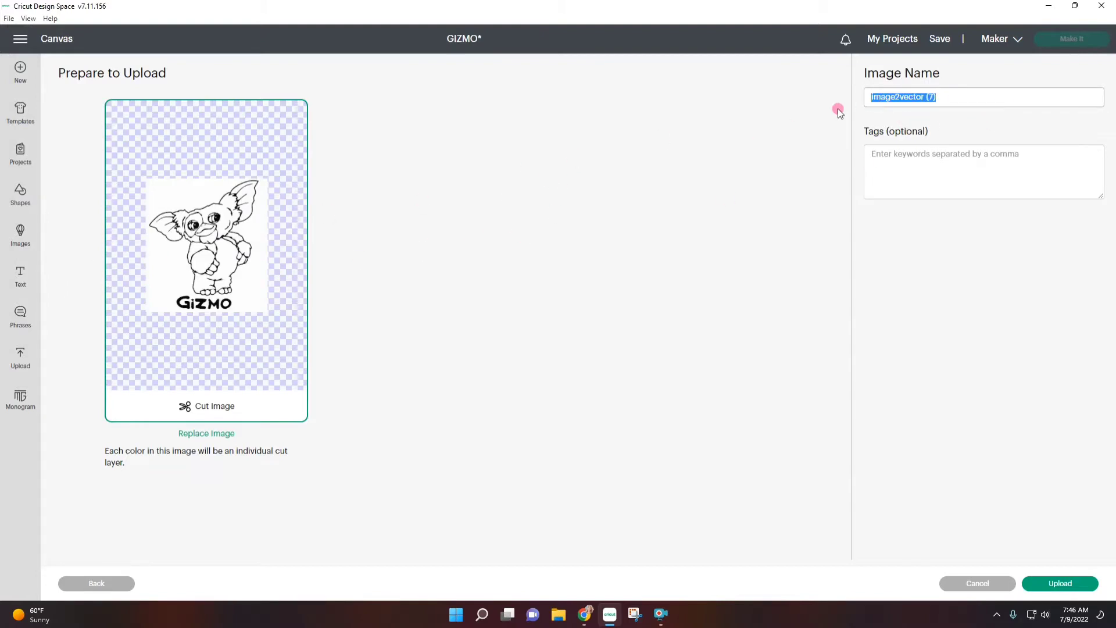
type("GIZMO")
left_click(1055, 581)
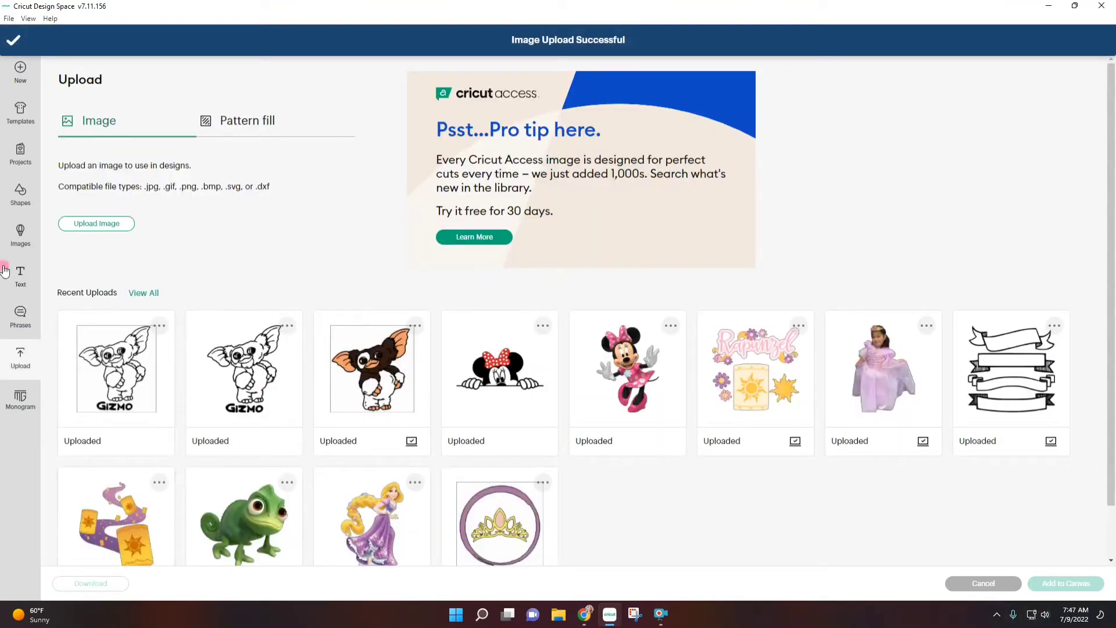
left_click(244, 351)
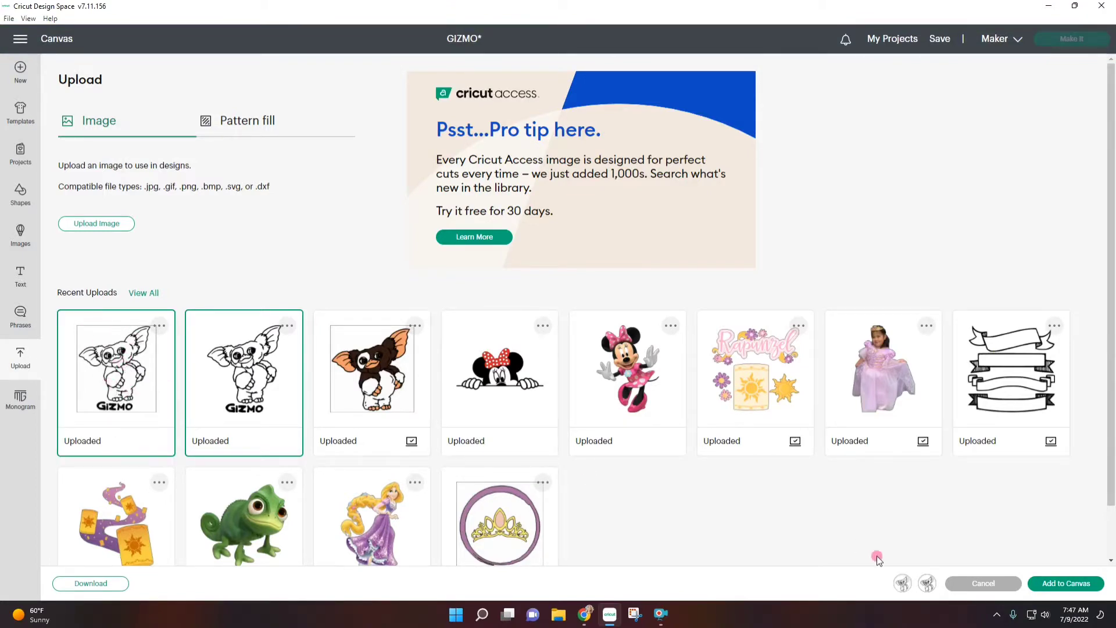
Place the Gizmo on the canvas, shrinking one to about 7.2 in wide and enlarging the other to about 9 by 10 in.
left_click(1066, 583)
left_click_drag(601, 395, 675, 394)
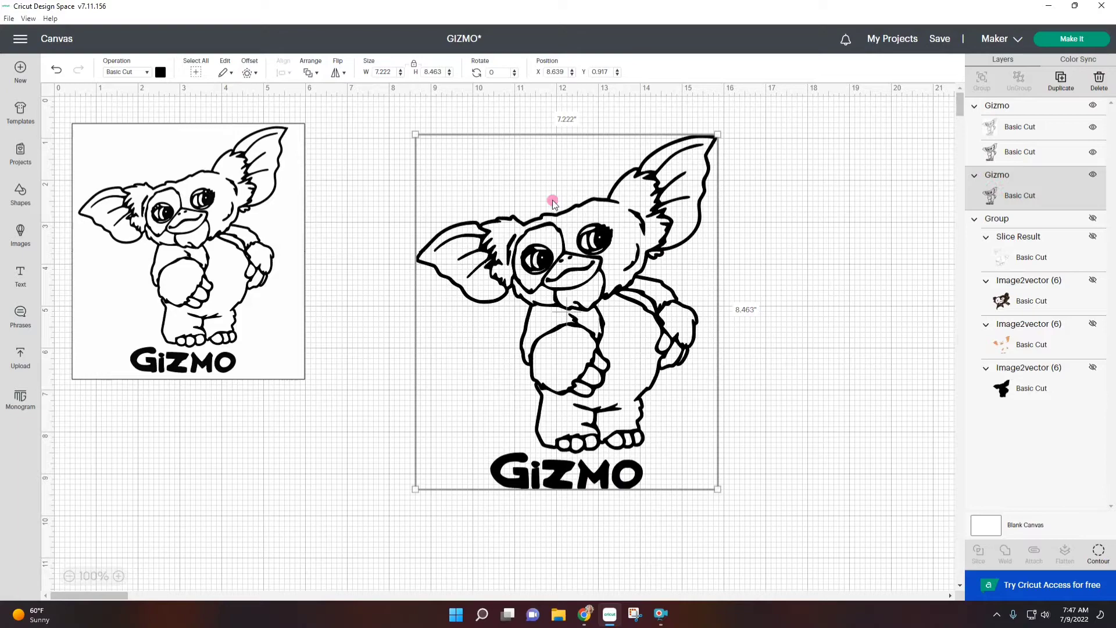
left_click_drag(604, 337, 686, 335)
left_click_drag(194, 270, 193, 269)
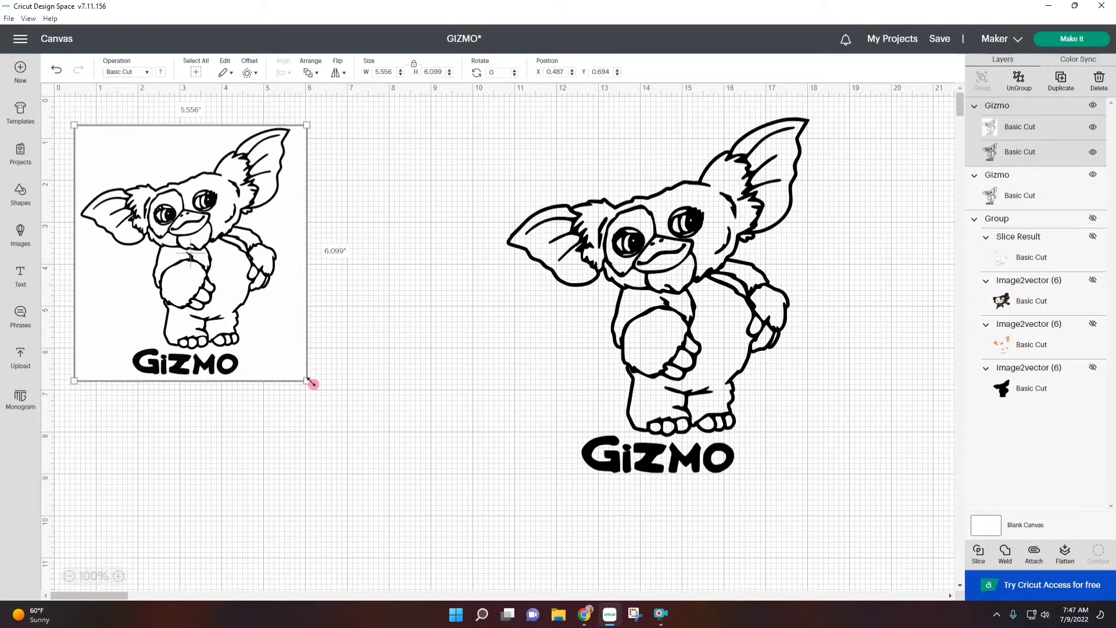
left_click_drag(312, 384, 457, 484)
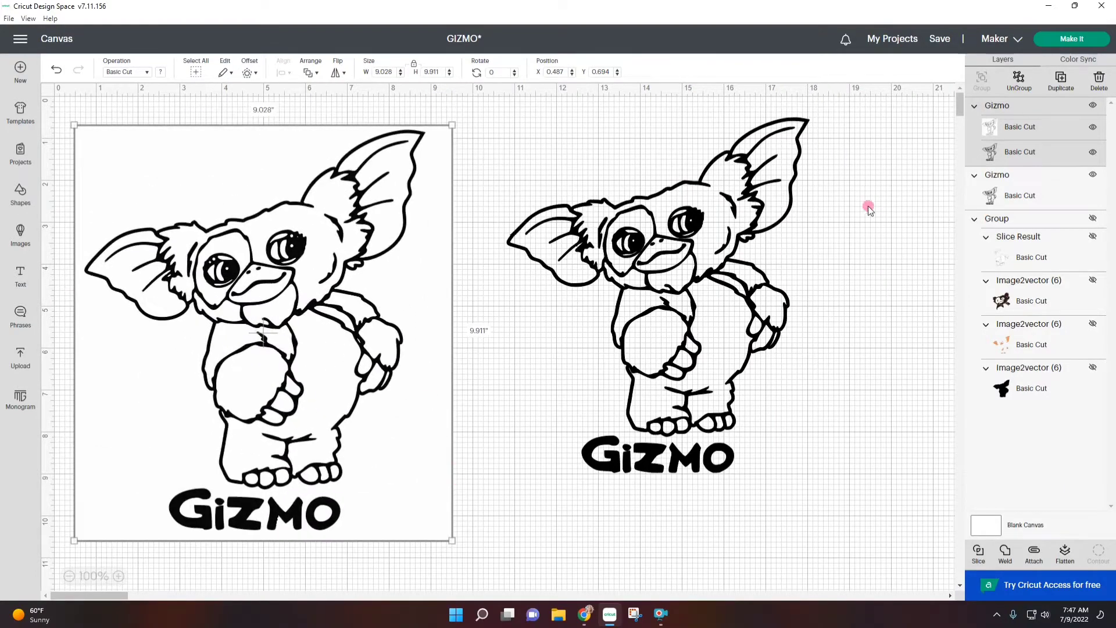
Hide the left Gizmo's white backing layer and rearrange both Gizmos on the canvas.
left_click(1024, 127)
left_click(1093, 128)
left_click_drag(225, 355, 241, 323)
mouse_move(674, 328)
left_mouse_down()
mouse_move(685, 341)
mouse_move(685, 319)
mouse_move(688, 338)
left_mouse_up()
left_click_drag(368, 308, 347, 328)
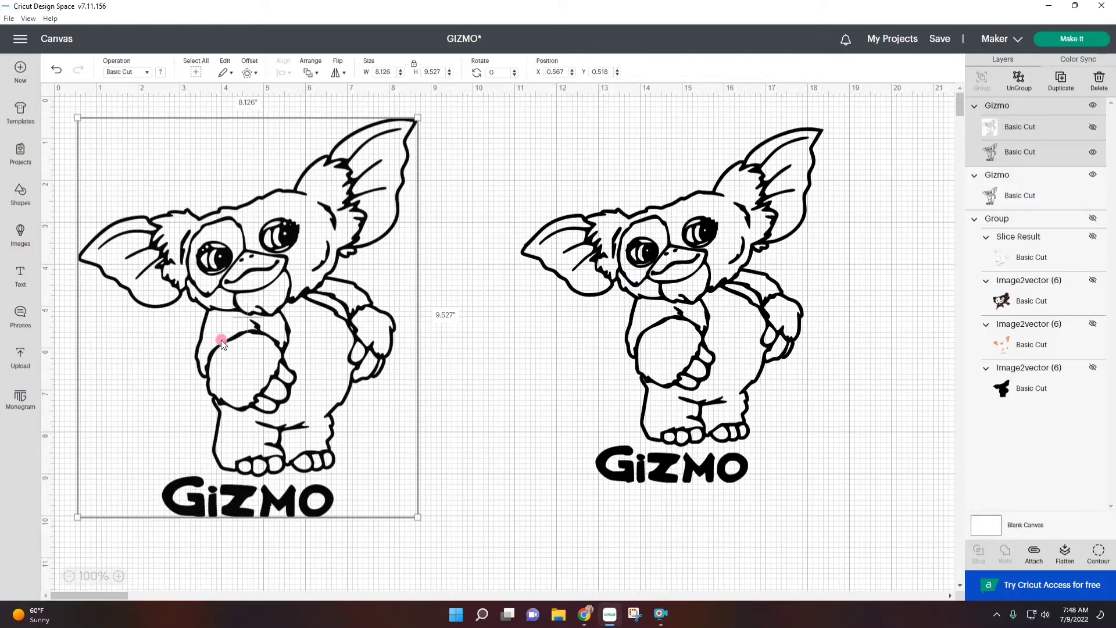
Load the colour GYZMO picture from Pictures into the pngtosvg.com converter.
key("alt+Tab")
scroll(368, 184, "up", 1)
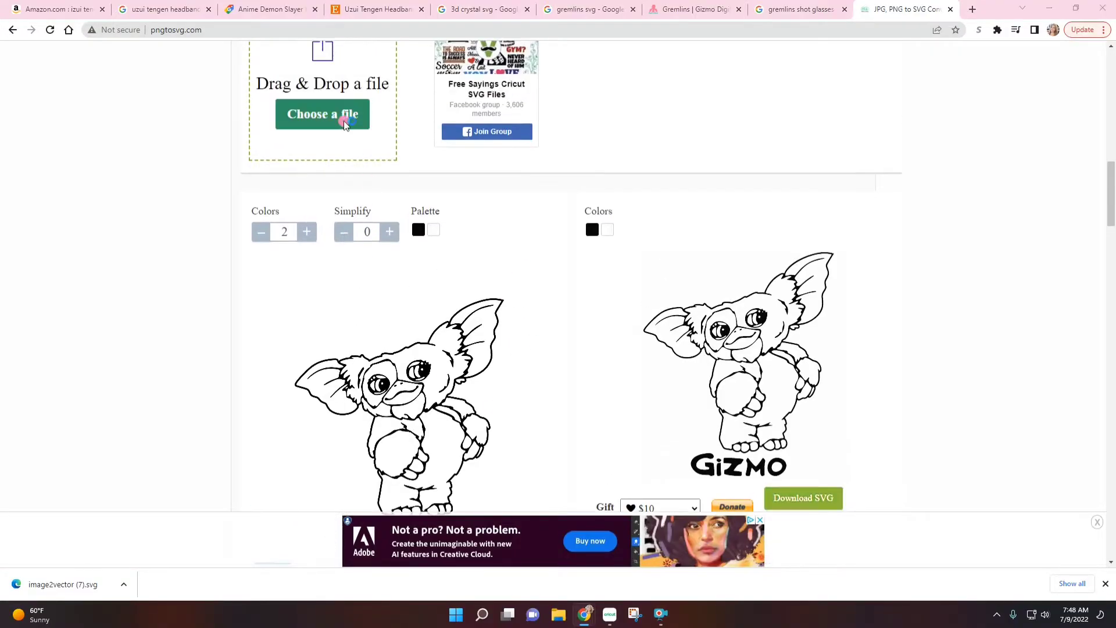
left_click(346, 125)
scroll(527, 290, "down", 5)
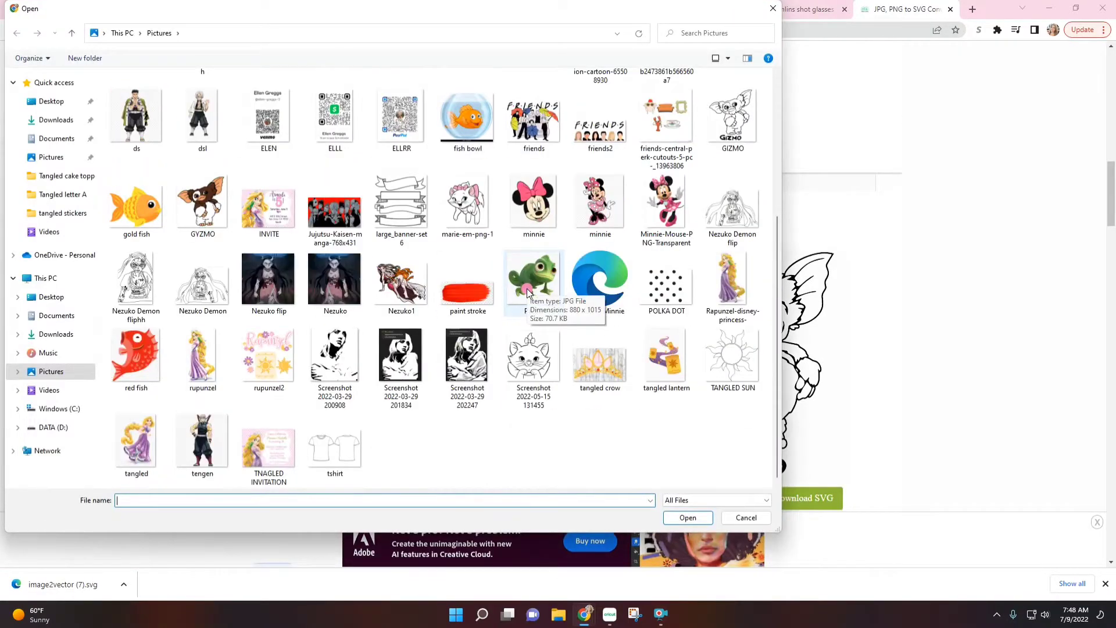
scroll(512, 407, "up", 5)
scroll(236, 357, "down", 3)
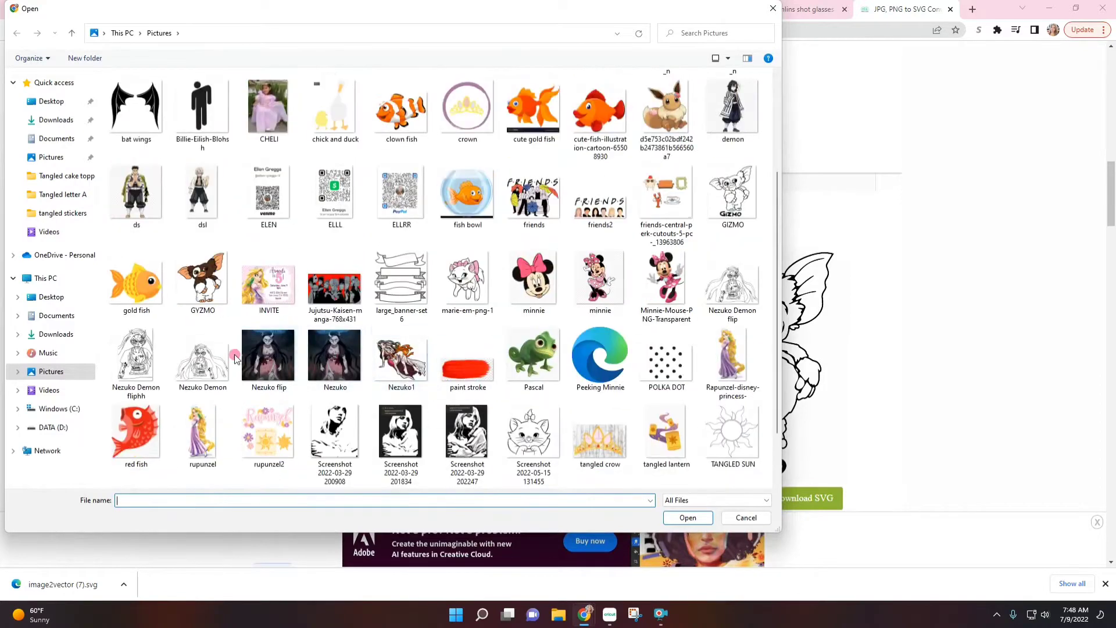
left_click(200, 276)
left_click(687, 518)
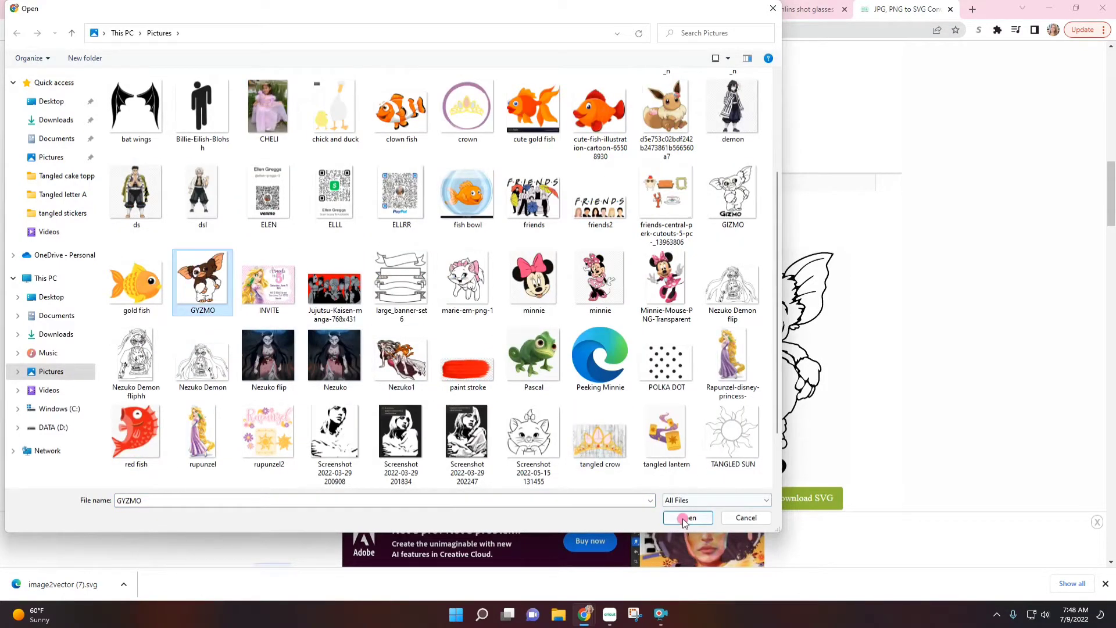
scroll(486, 270, "down", 2)
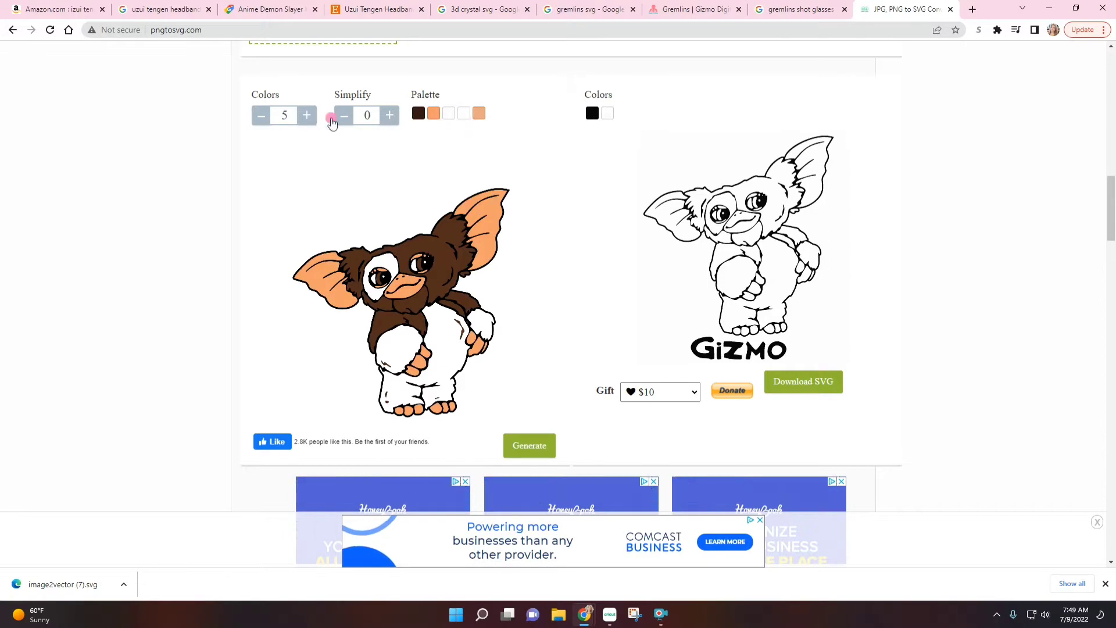
Generate at 4 colours, then regenerate at 5 with black sampled from the ear outline.
left_click(261, 118)
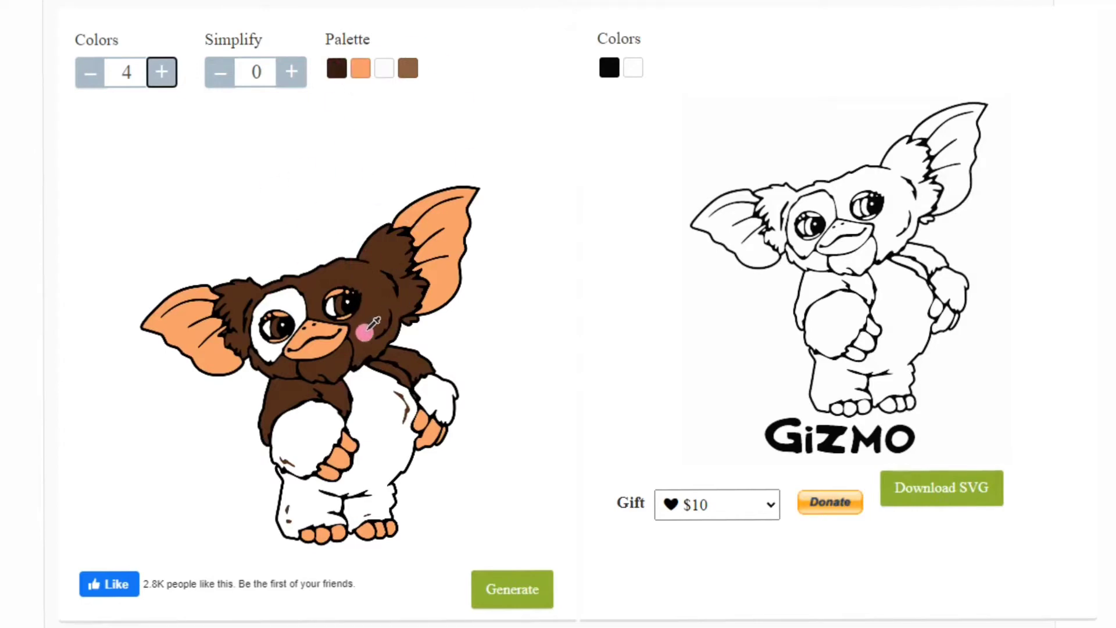
left_click(540, 593)
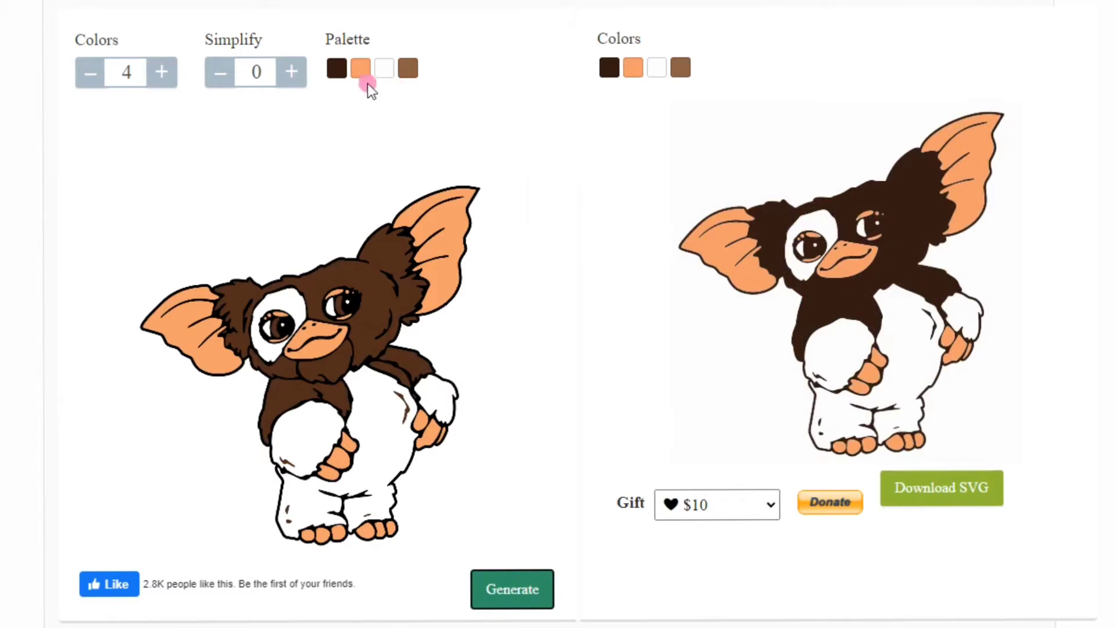
left_click(164, 74)
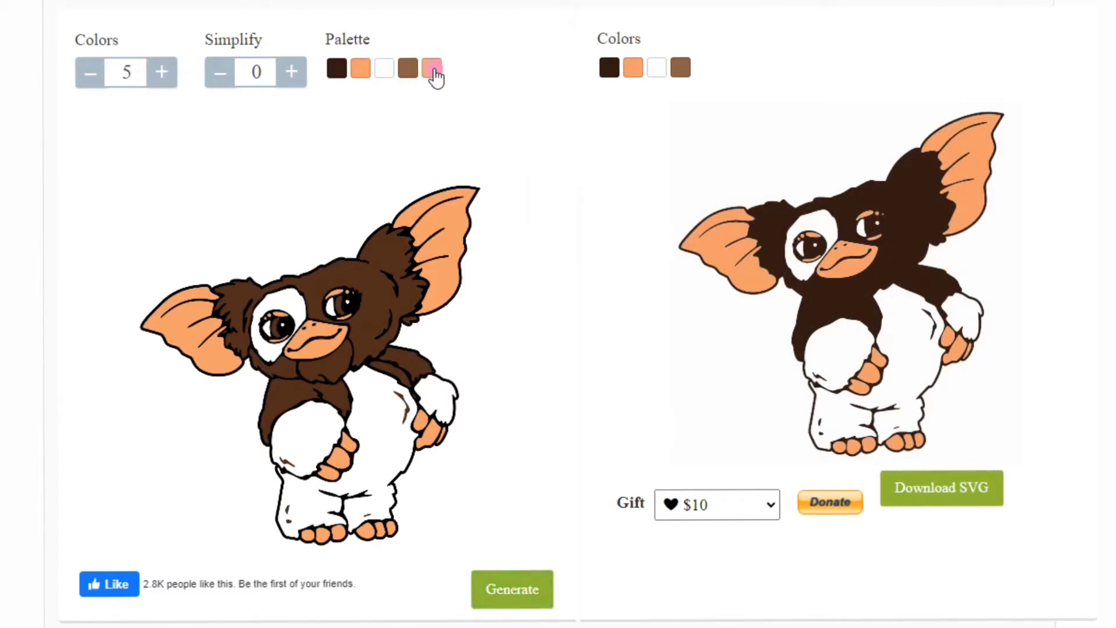
left_click(480, 188)
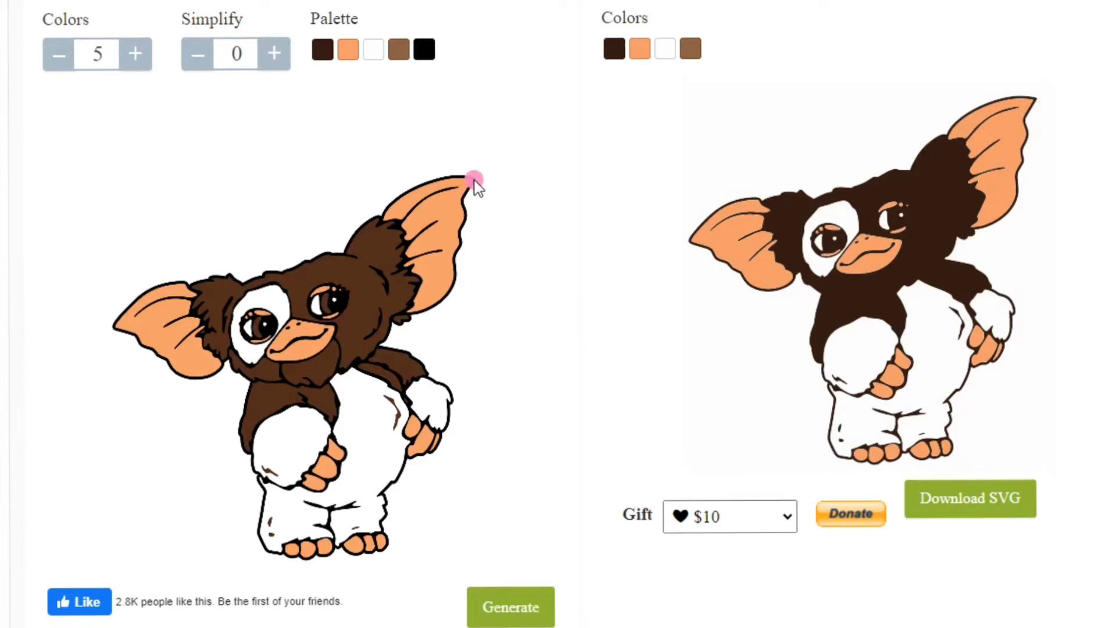
left_click(529, 610)
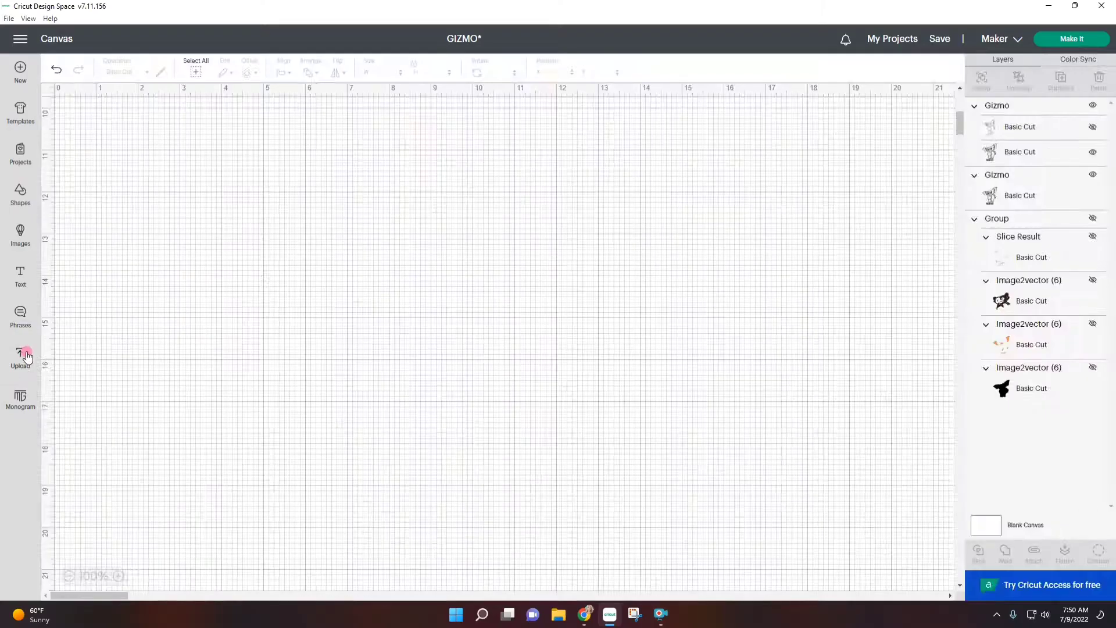
Add the colour Gizmo upload to the canvas, check its four colour layers and ungroup it.
left_click(20, 358)
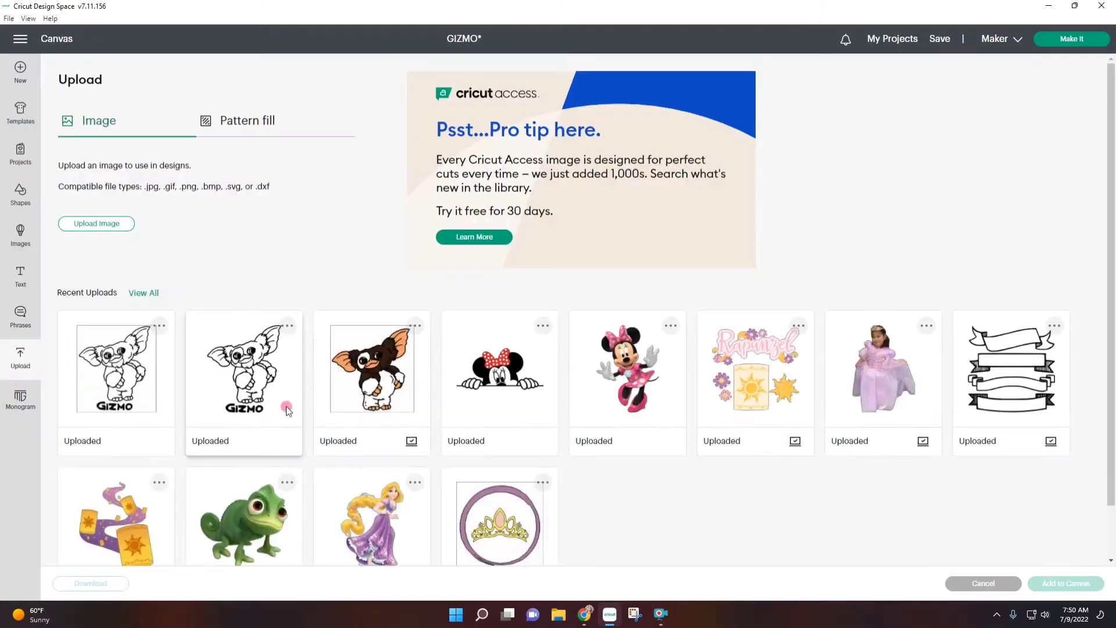
left_click(377, 383)
left_click(1049, 582)
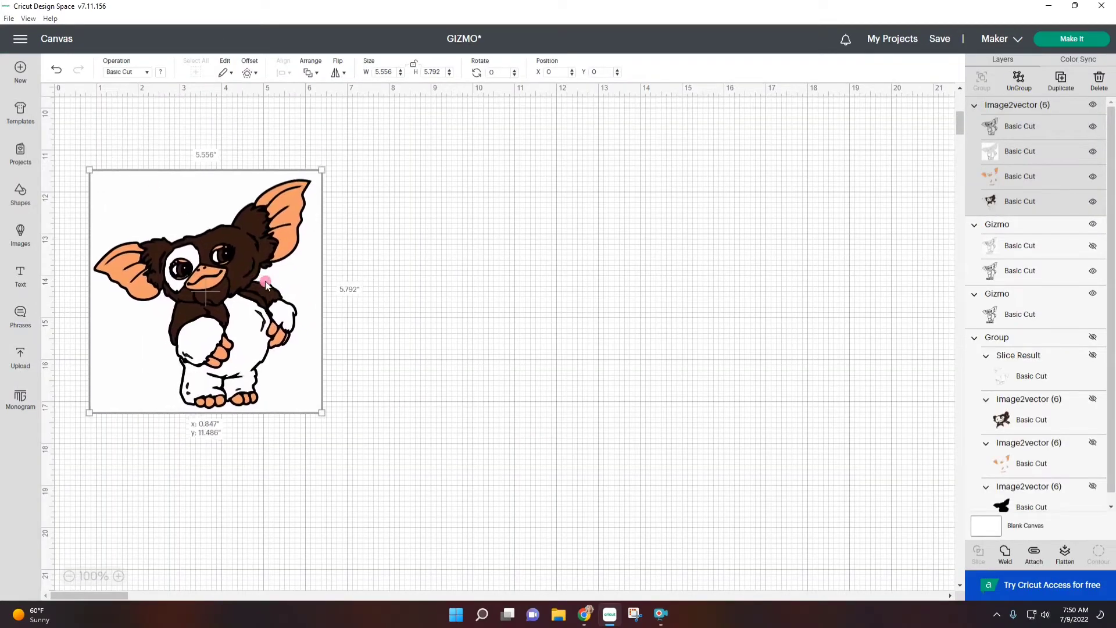
left_click(1000, 131)
left_click(1010, 153)
left_click(1014, 181)
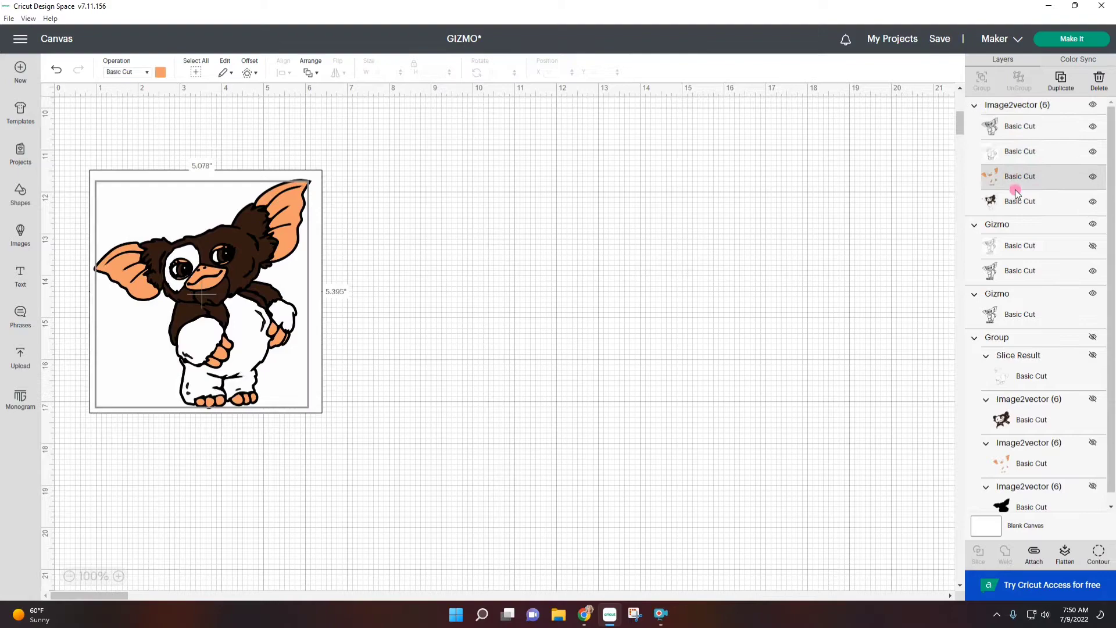
left_click(1016, 208)
left_click(240, 266)
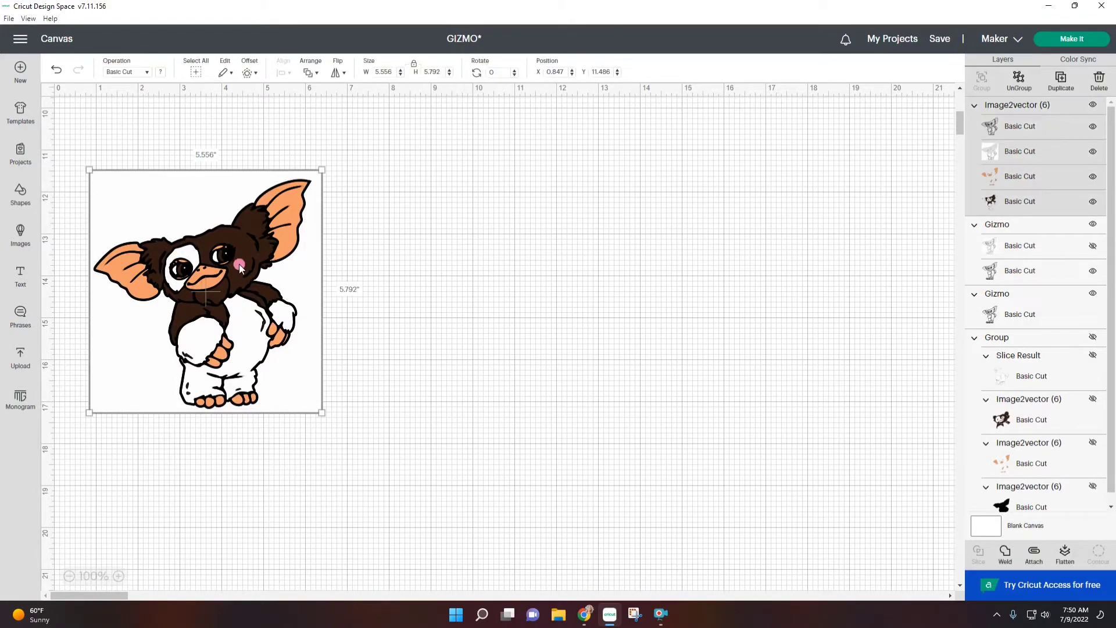
left_click(1021, 76)
left_click(307, 284)
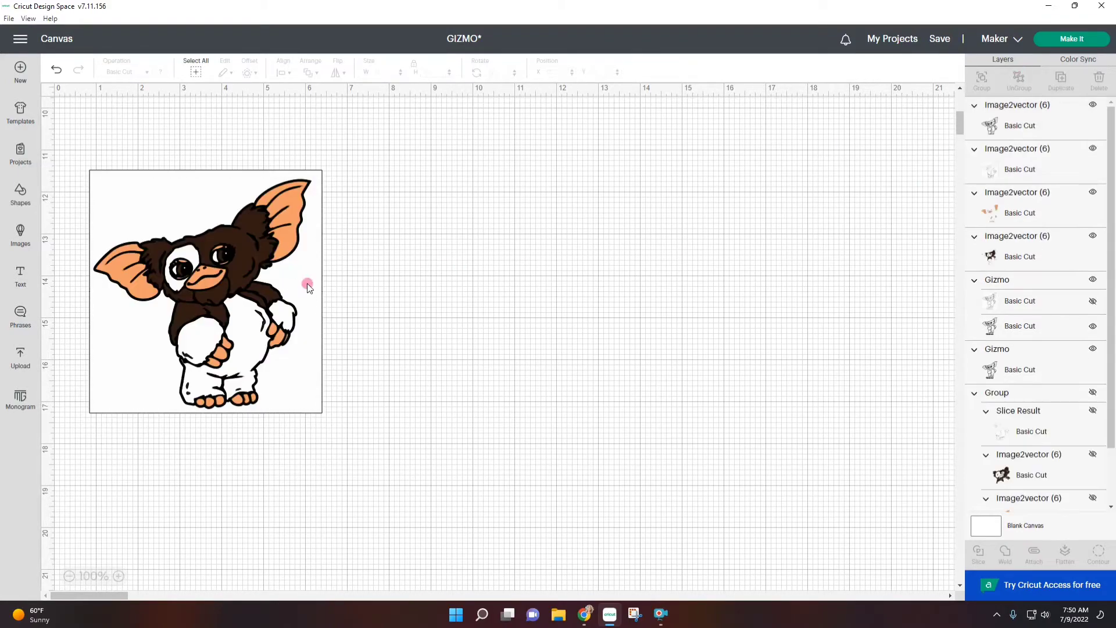
Drag the white, black, orange and brown Gizmo layers apart on the canvas.
left_click_drag(310, 310, 543, 263)
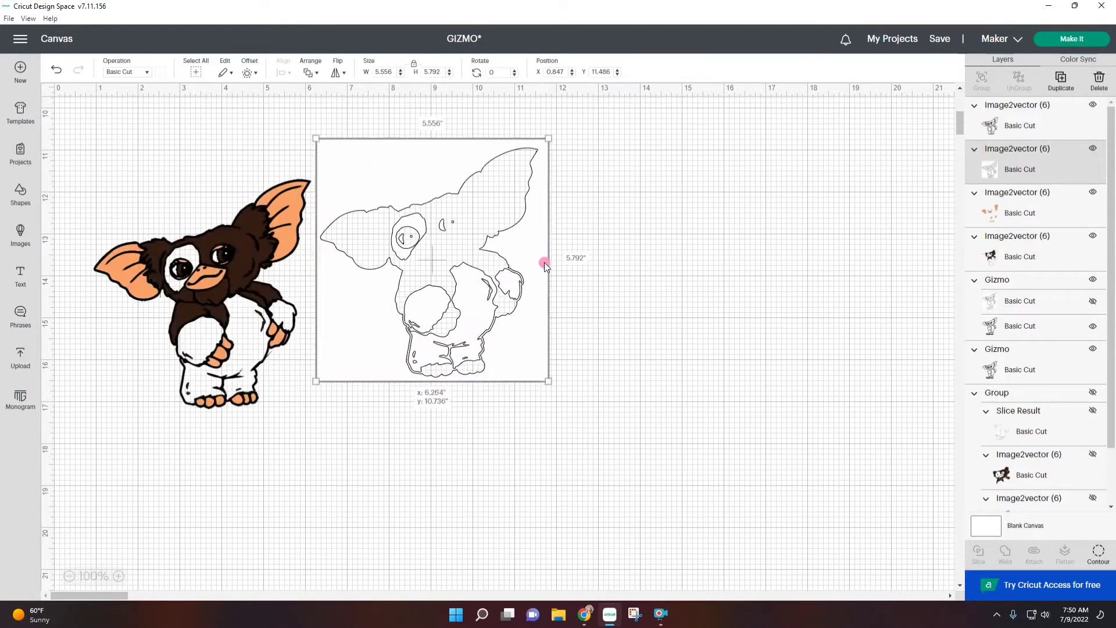
left_click_drag(237, 295, 787, 258)
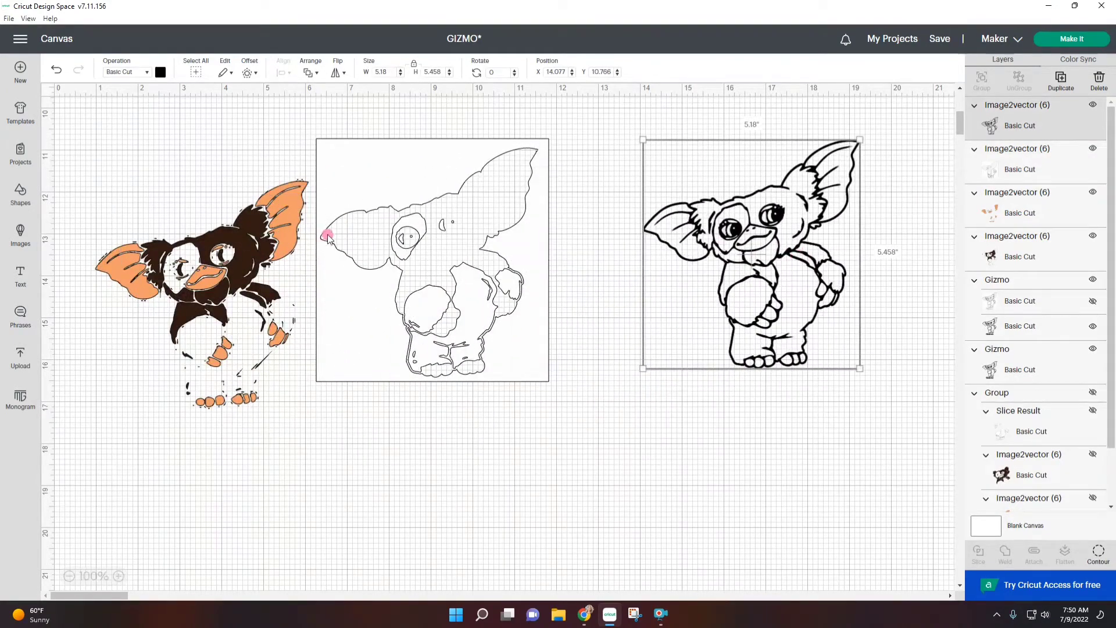
left_click_drag(229, 249, 288, 366)
left_click_drag(259, 237, 240, 170)
left_click_drag(218, 394, 194, 371)
left_click_drag(416, 293, 485, 325)
left_click_drag(249, 359, 251, 352)
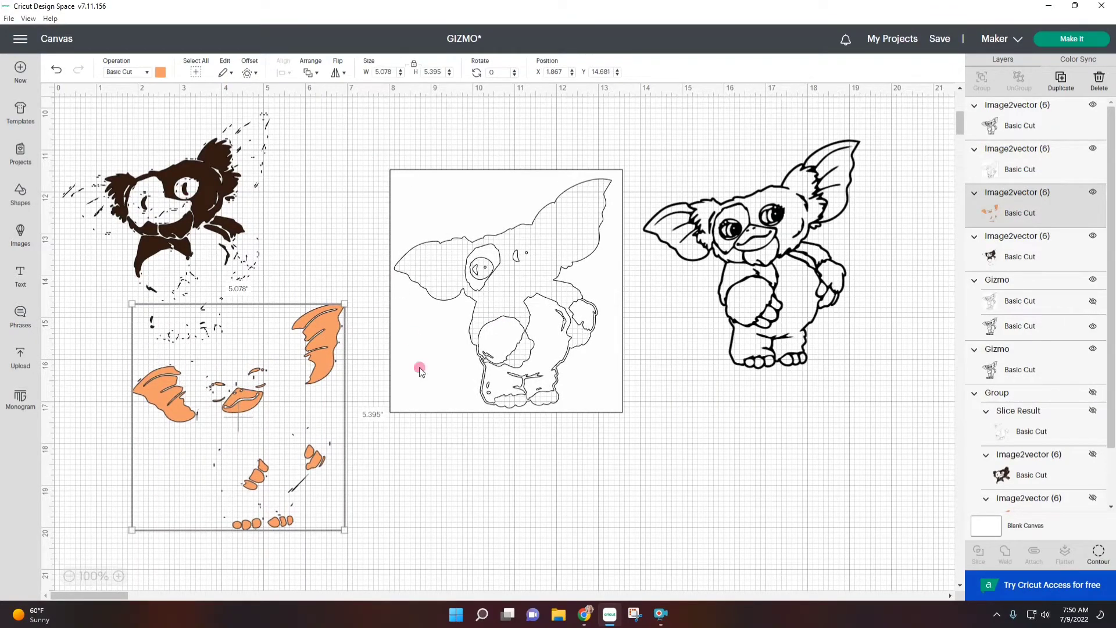
left_click_drag(700, 285, 707, 327)
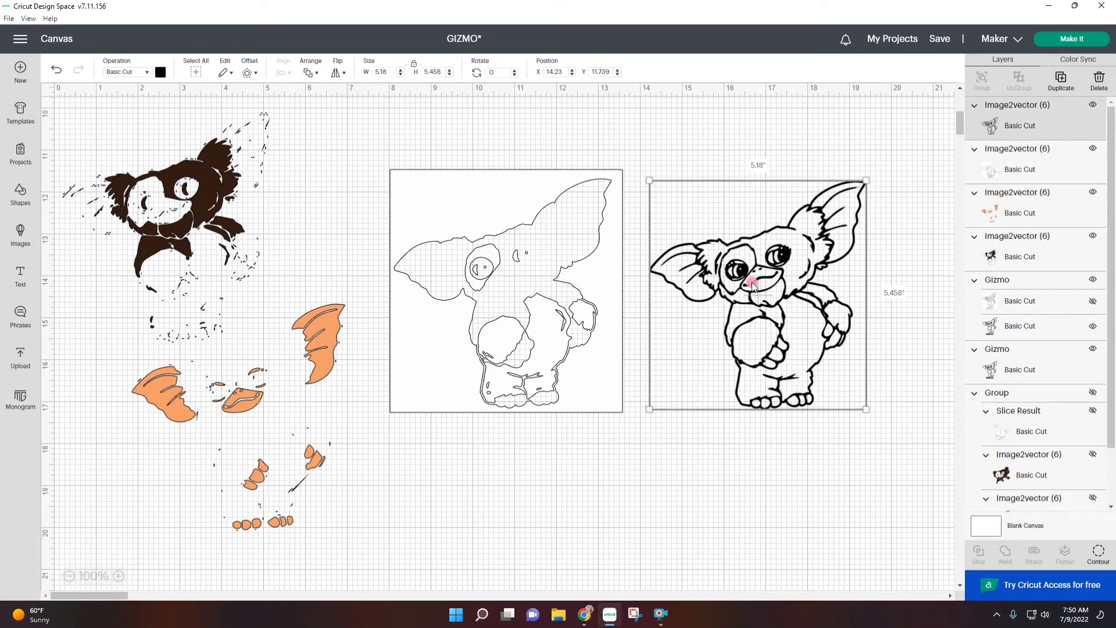
Box-select and delete the leftover traced pieces, then nudge the left Gizmo into place.
left_click_drag(873, 499, 145, 179)
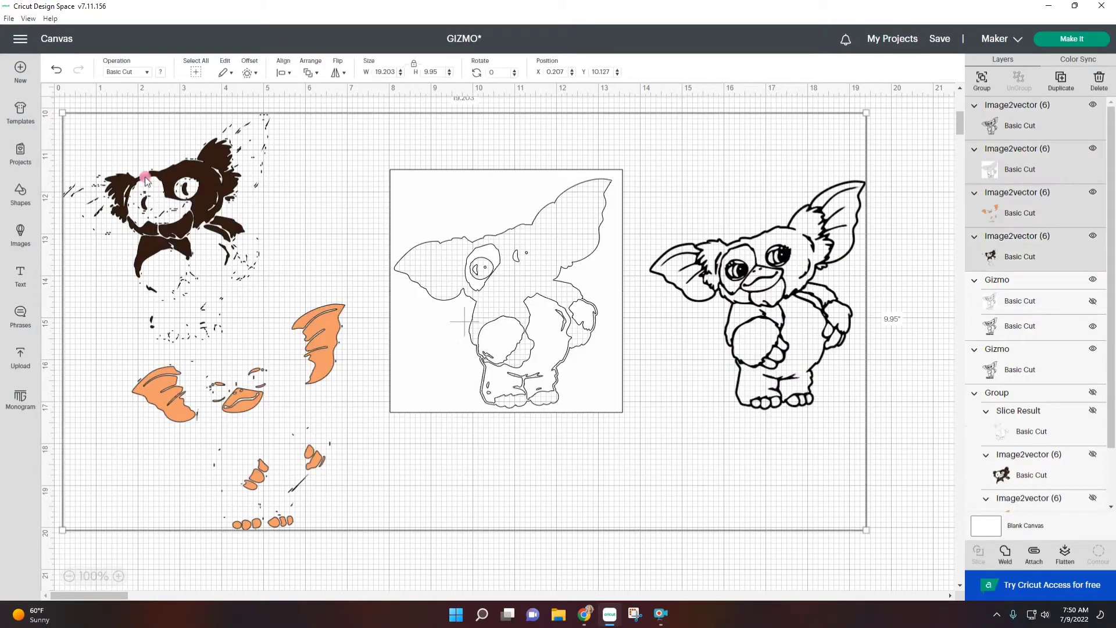
key("Delete")
scroll(391, 324, "up", 10)
mouse_move(254, 363)
left_mouse_down()
mouse_move(265, 375)
mouse_move(250, 364)
left_mouse_up()
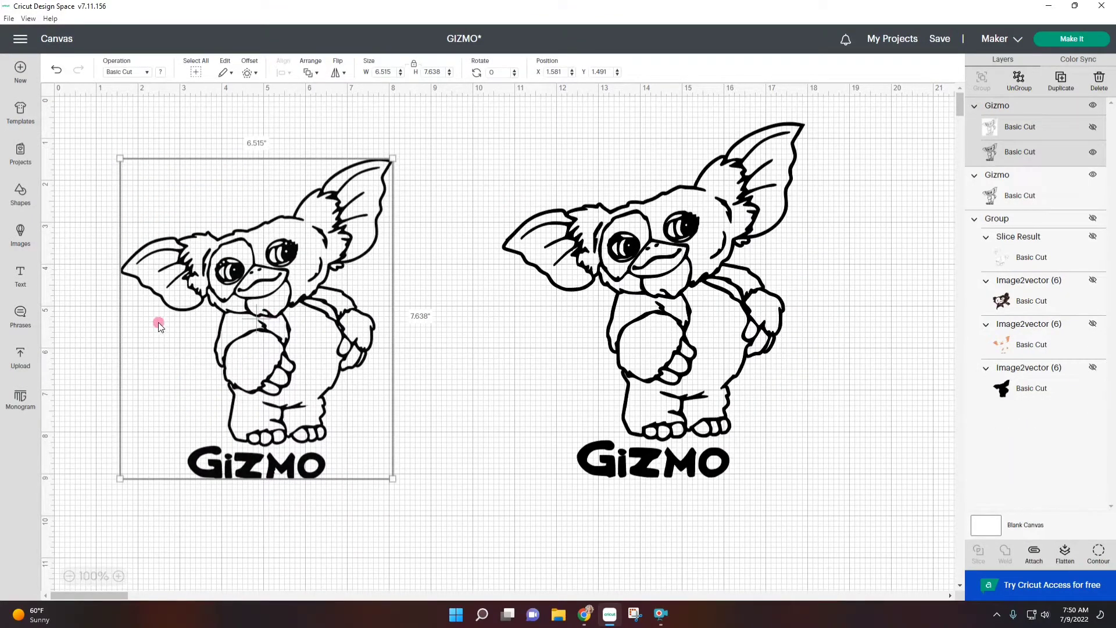
Delete the duplicate right Gizmo and move the remaining Gizmo up.
left_click_drag(159, 325, 116, 325)
left_click_drag(695, 385, 639, 390)
left_click_drag(234, 327, 221, 314)
left_click_drag(730, 328, 692, 337)
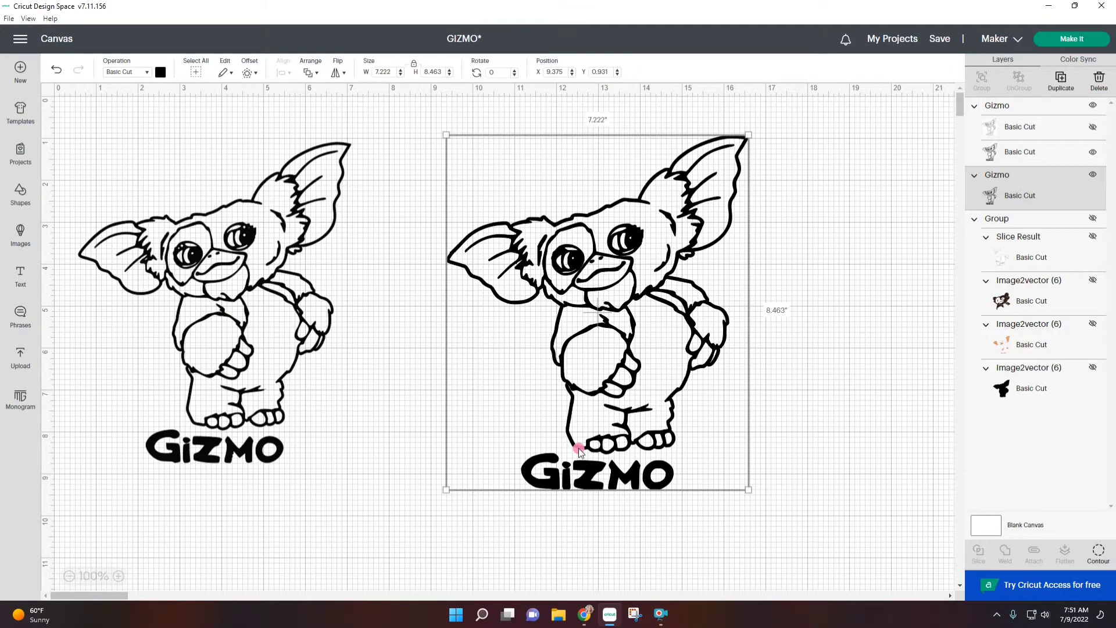
key("Delete")
left_click_drag(265, 261, 267, 244)
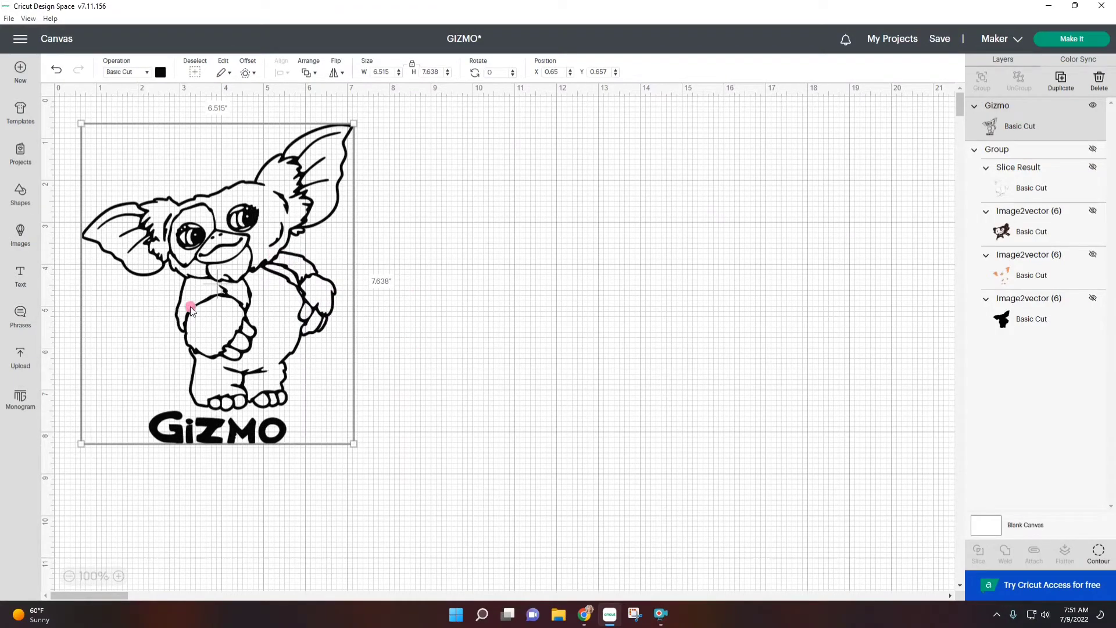
Use Contour to hide cut lines for each colour layer, then enlarge the coloured Gizmo.
left_click(1098, 552)
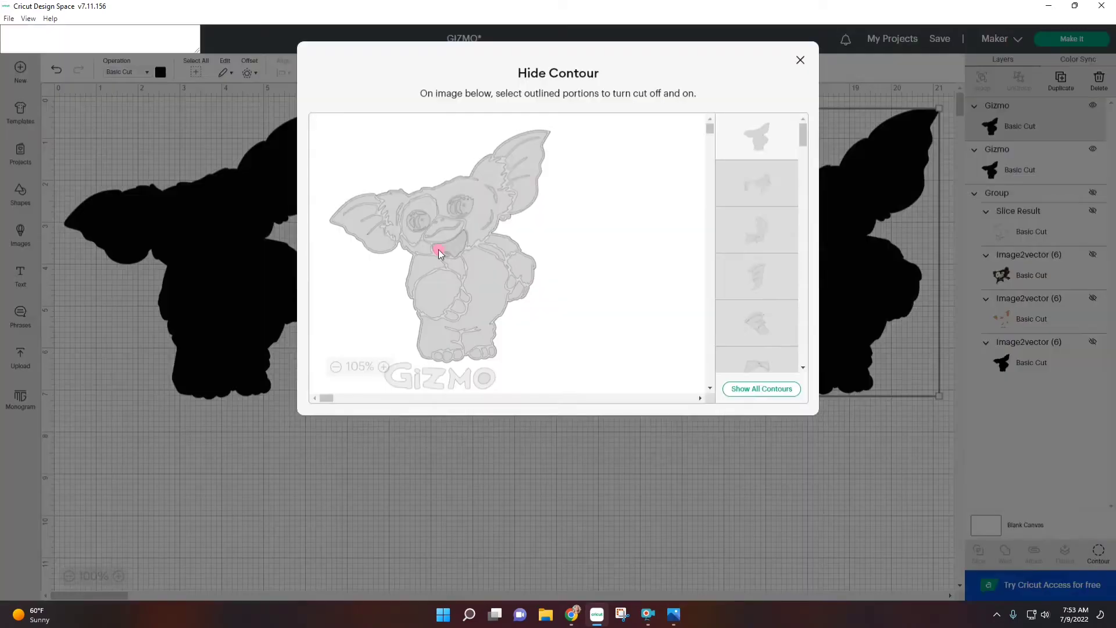
left_click(440, 253)
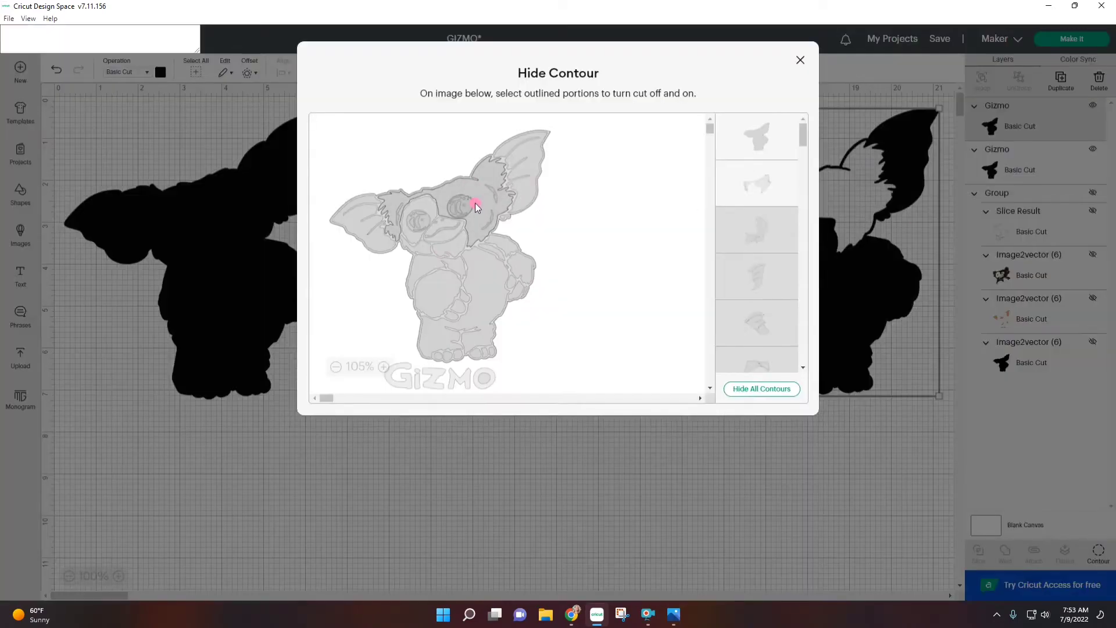
left_click(448, 250)
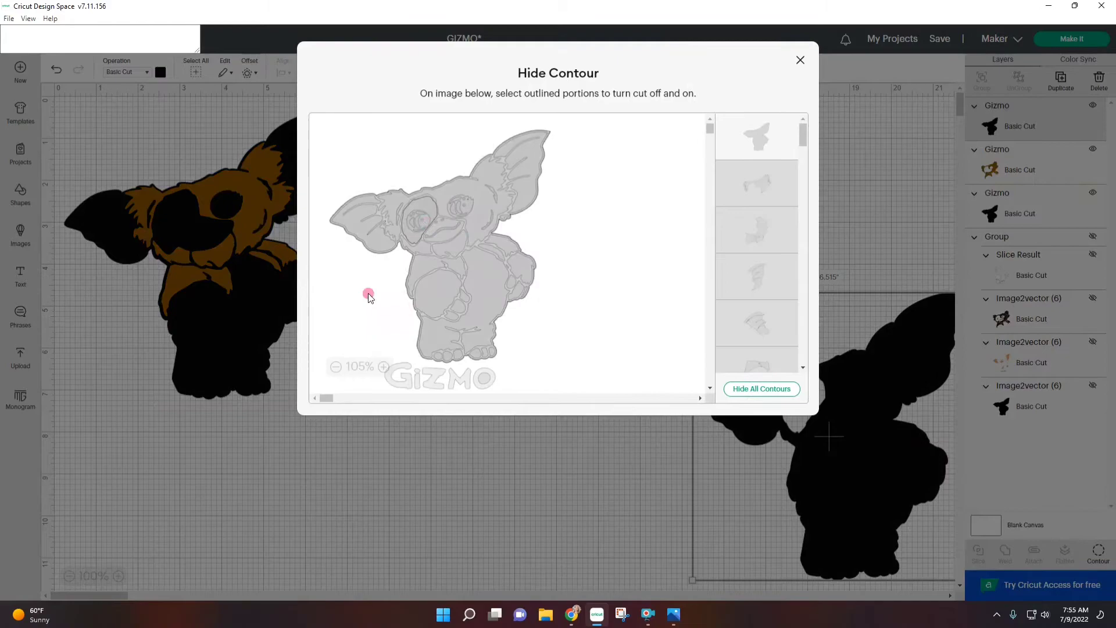
left_click(418, 219)
left_click(440, 336)
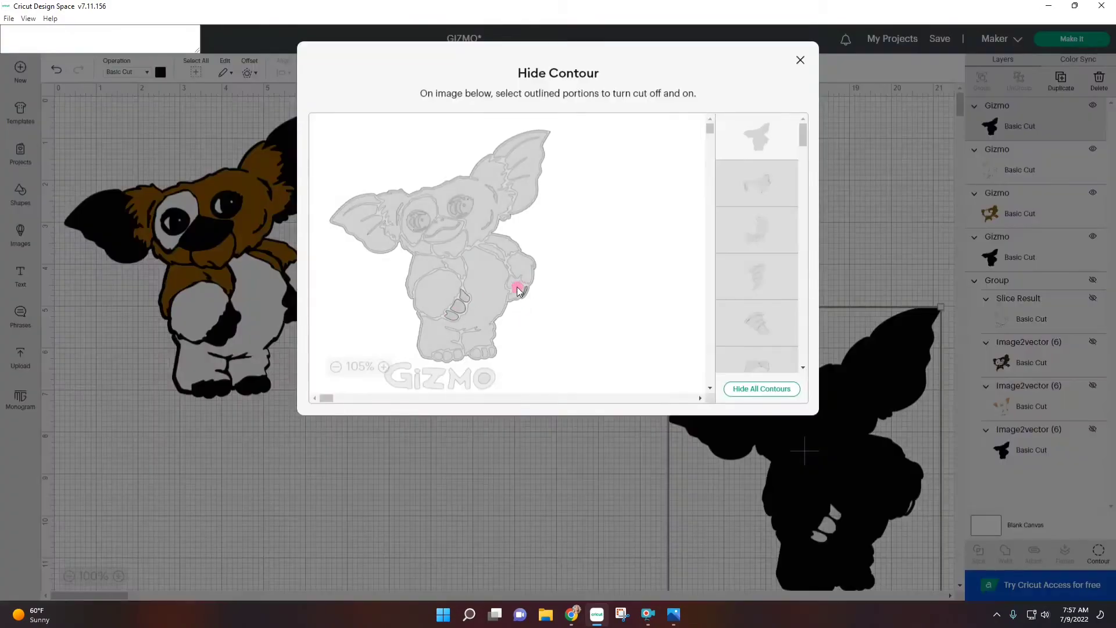
left_click(519, 291)
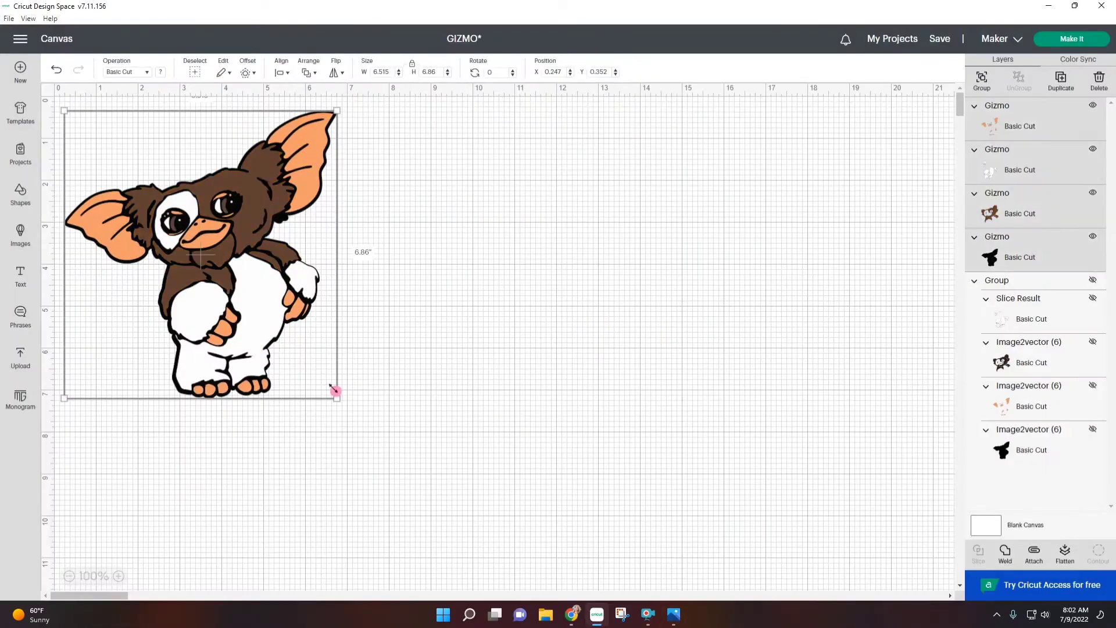
left_click_drag(335, 390, 505, 561)
left_click(573, 433)
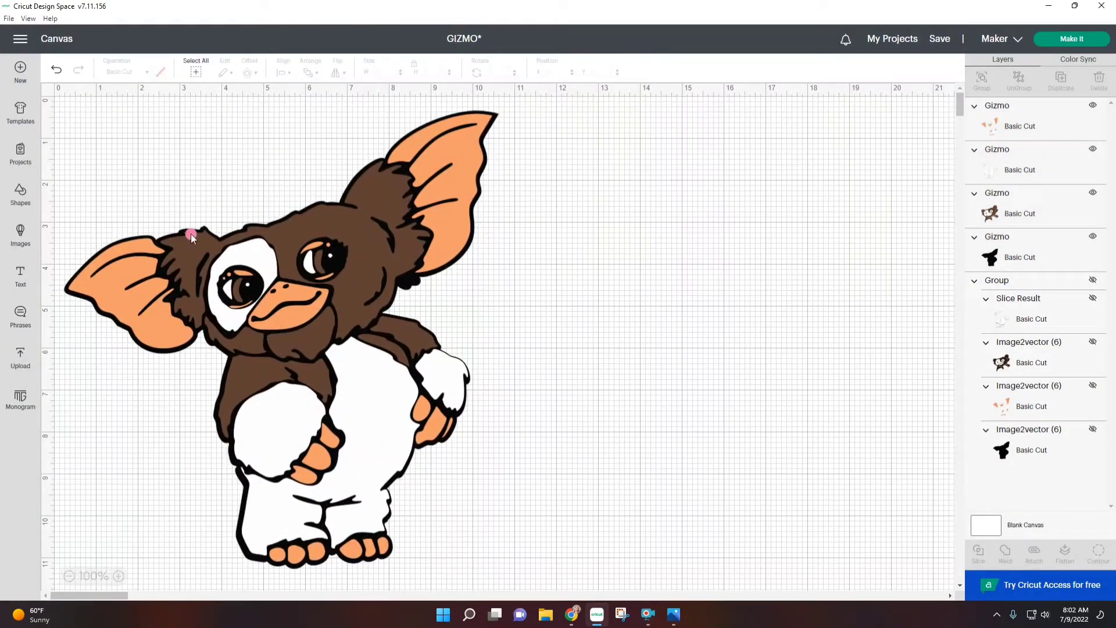
Group the four Gizmo colour layers into one and shift the group right.
left_click_drag(556, 538, 59, 105)
right_click(208, 222)
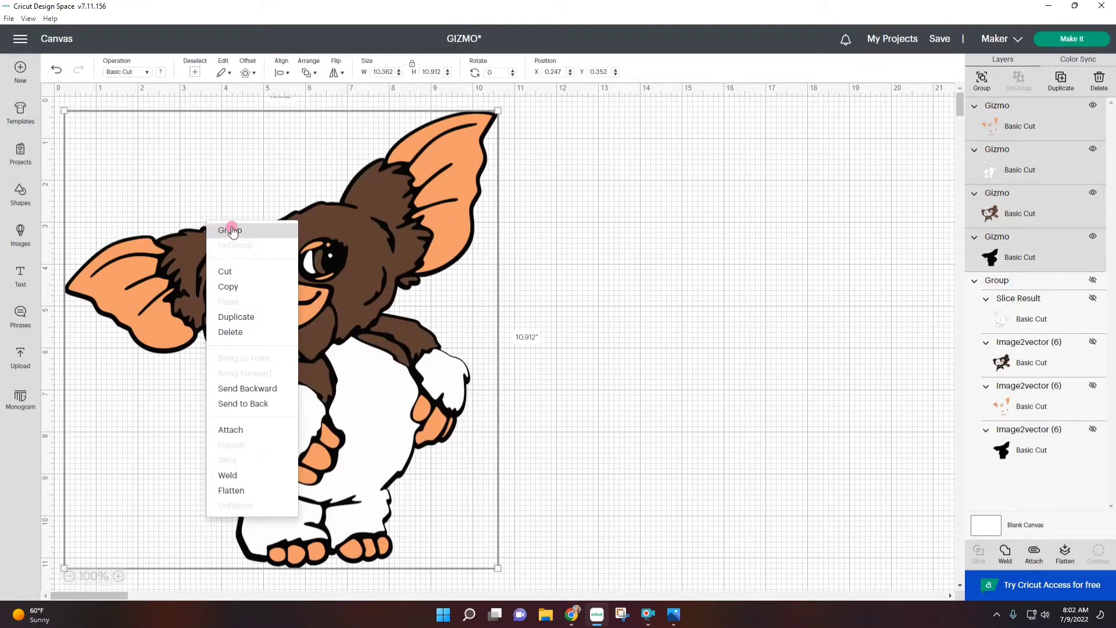
left_click(232, 231)
left_click_drag(418, 282, 473, 282)
left_click(597, 292)
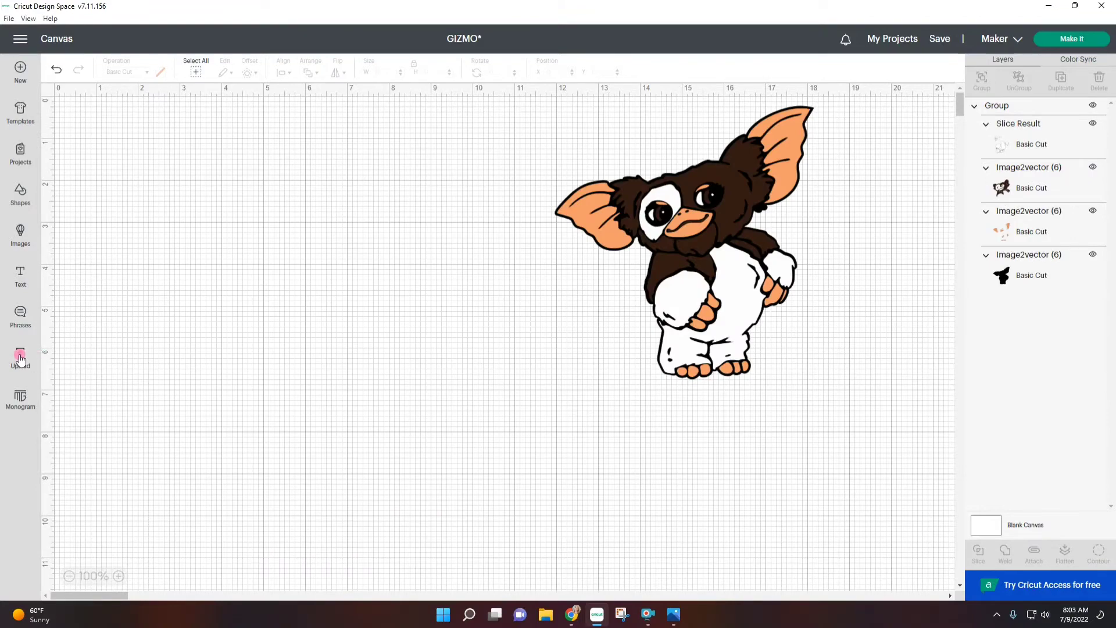
Add the pink tumbler cup-wrap template from Uploads to the canvas.
left_click(20, 360)
left_click(144, 294)
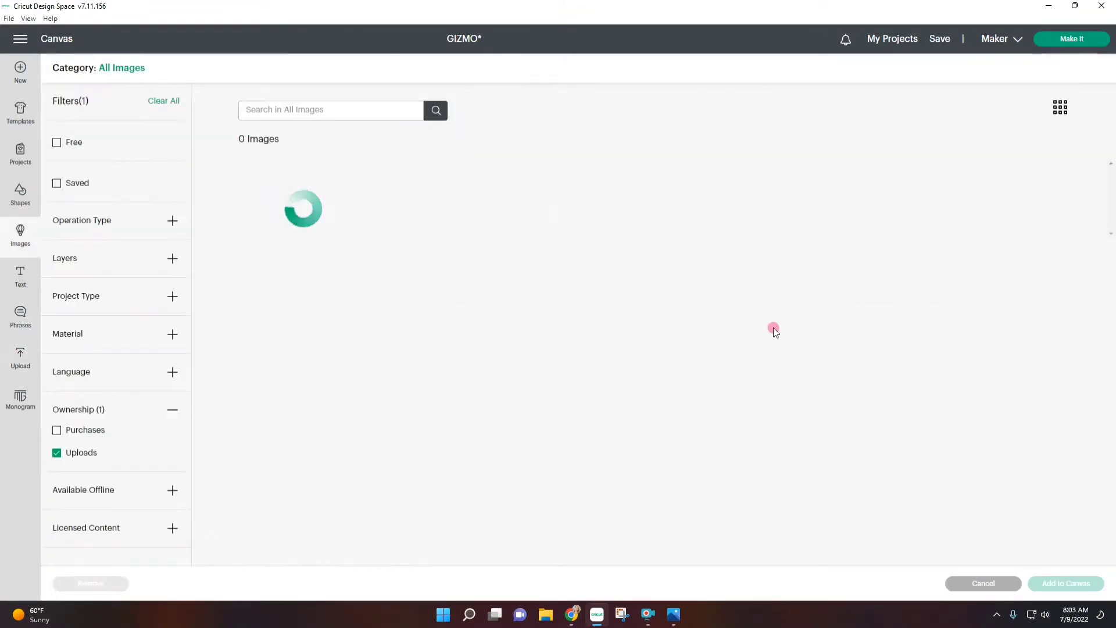
left_click_drag(1111, 203, 1098, 505)
scroll(943, 221, "down", 3)
scroll(941, 221, "down", 15)
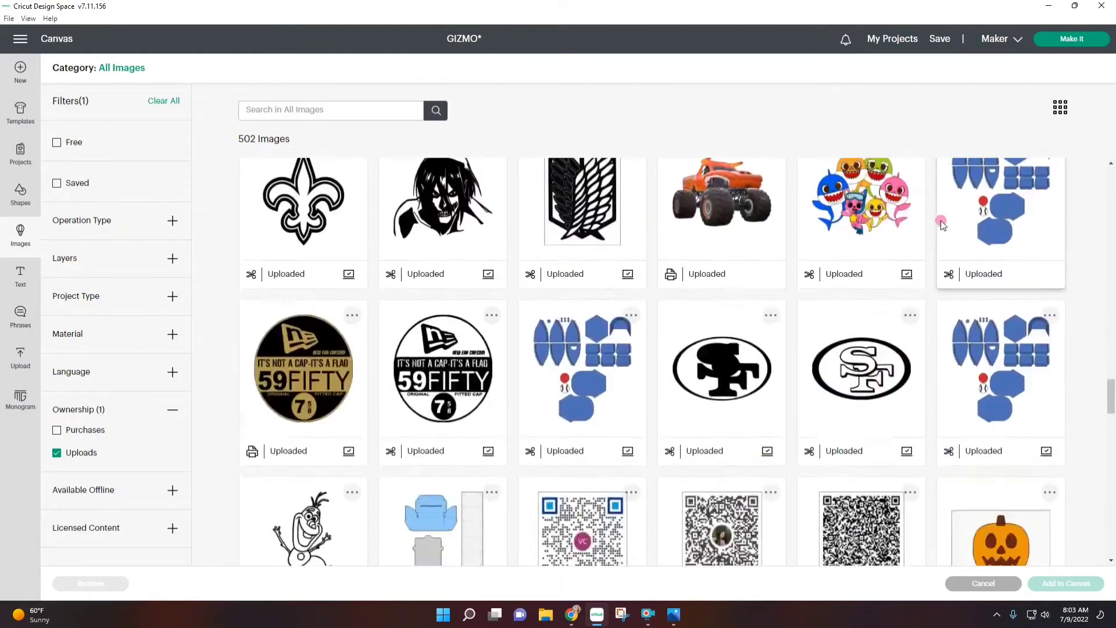
scroll(916, 232, "down", 15)
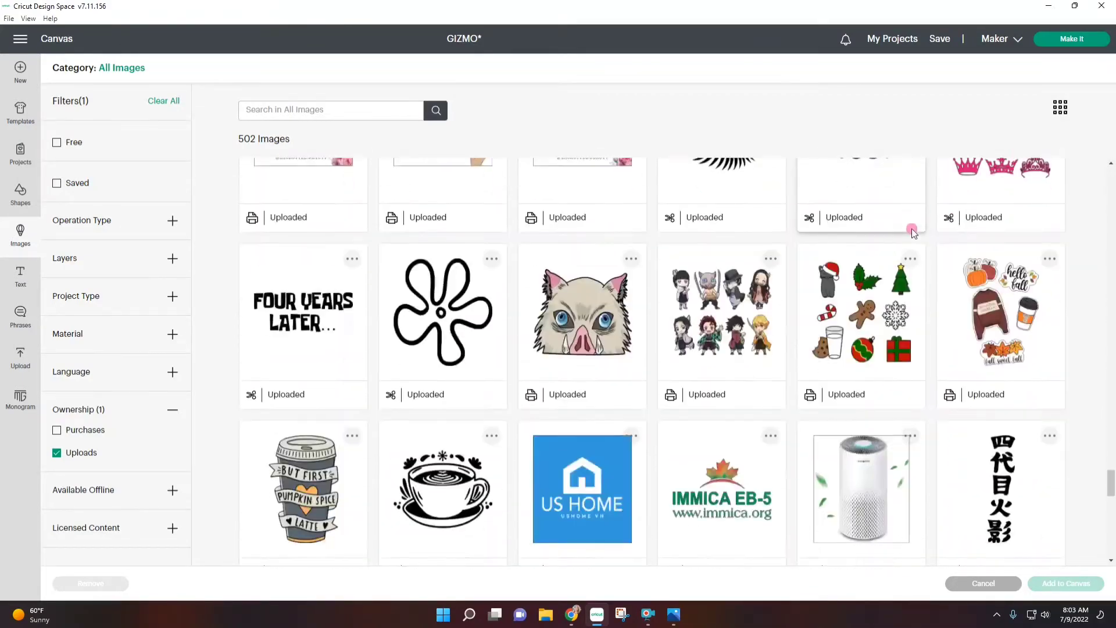
scroll(905, 239, "down", 15)
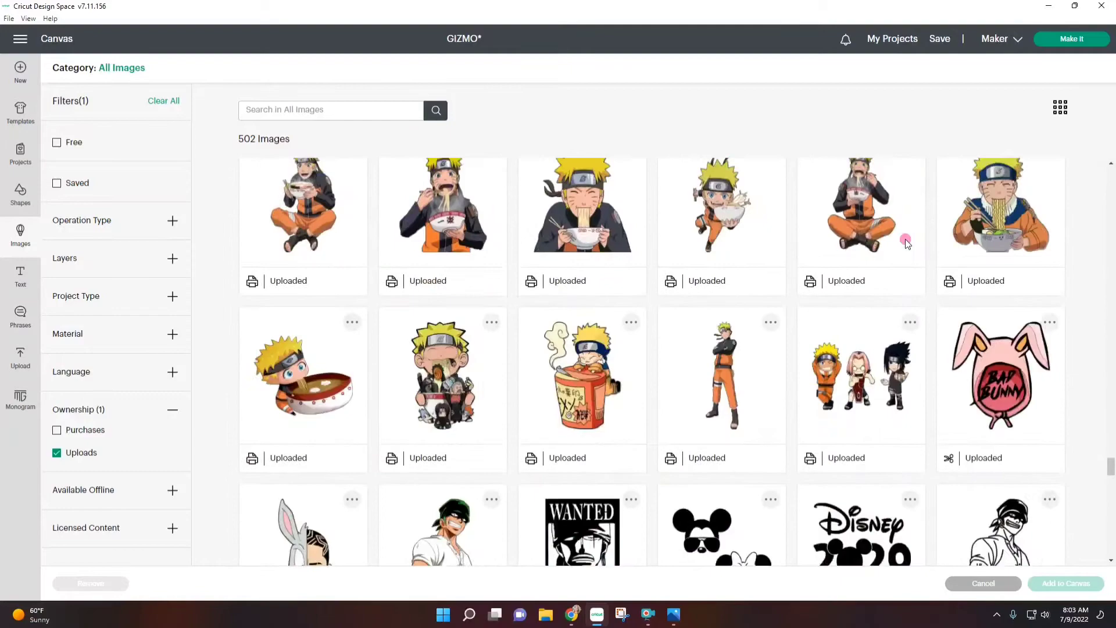
left_click(582, 435)
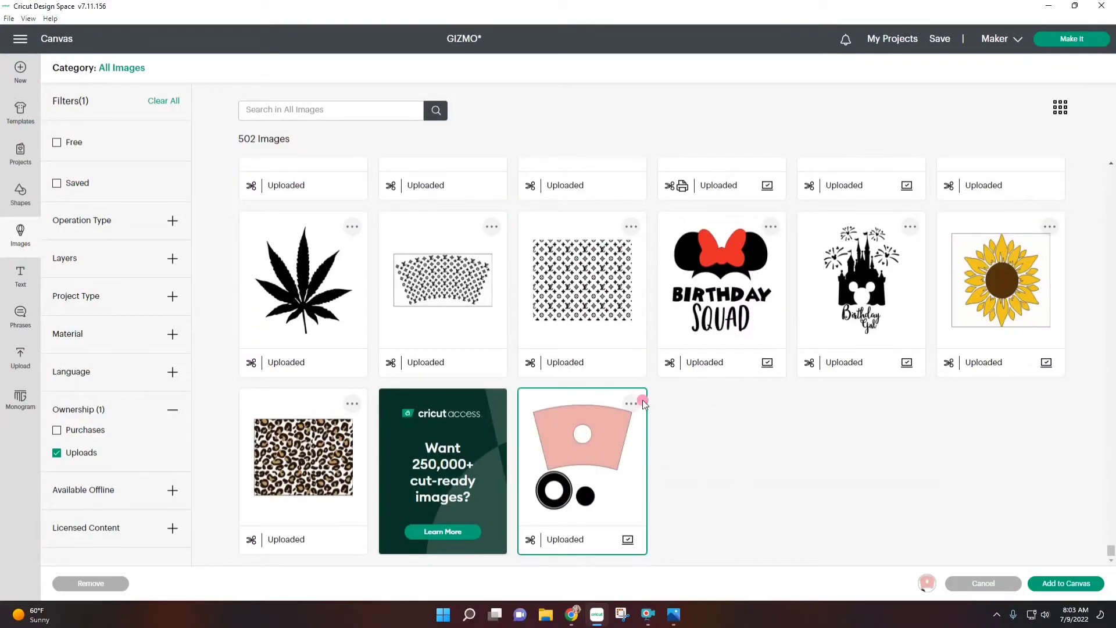
left_click(1030, 584)
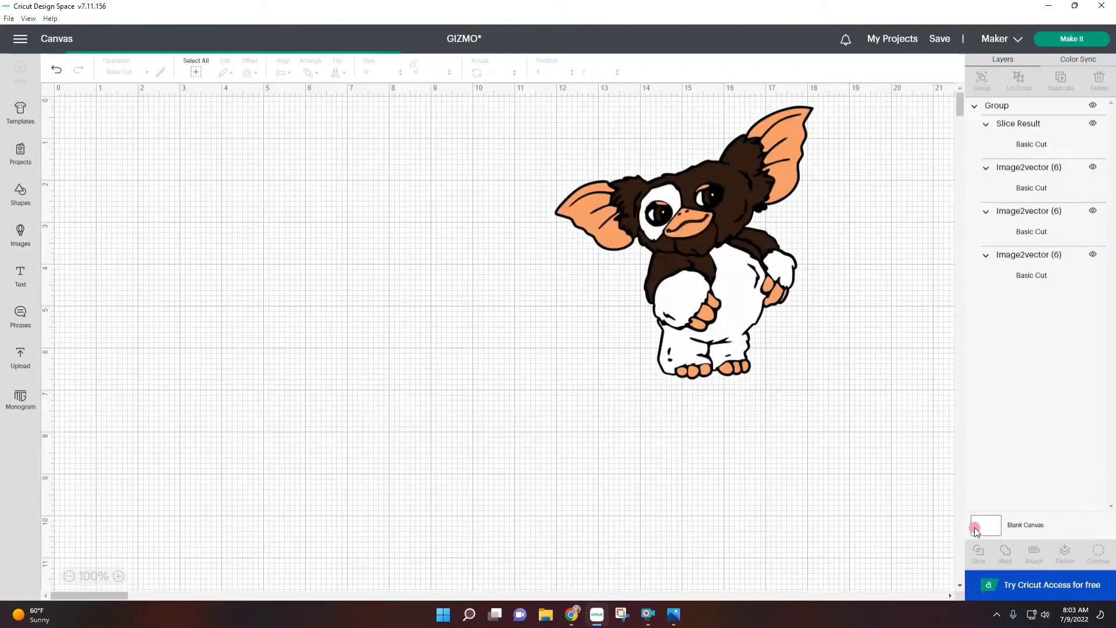
Ungroup the cup-wrap template, delete the ring and circle, and hide its centre hole.
left_click(1022, 75)
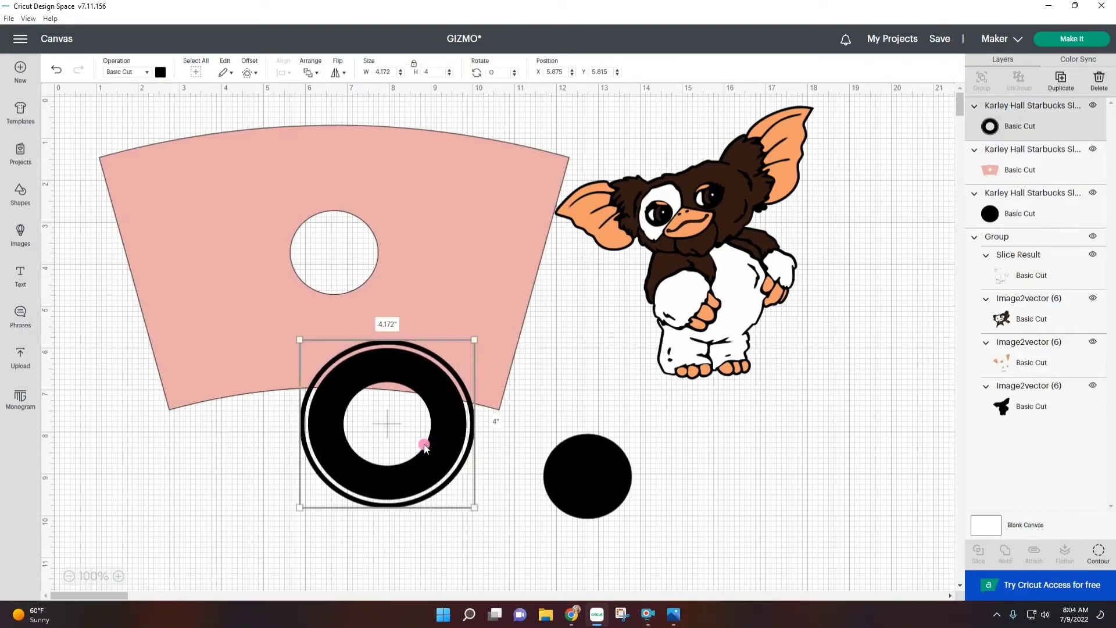
key("Delete")
left_click(588, 465)
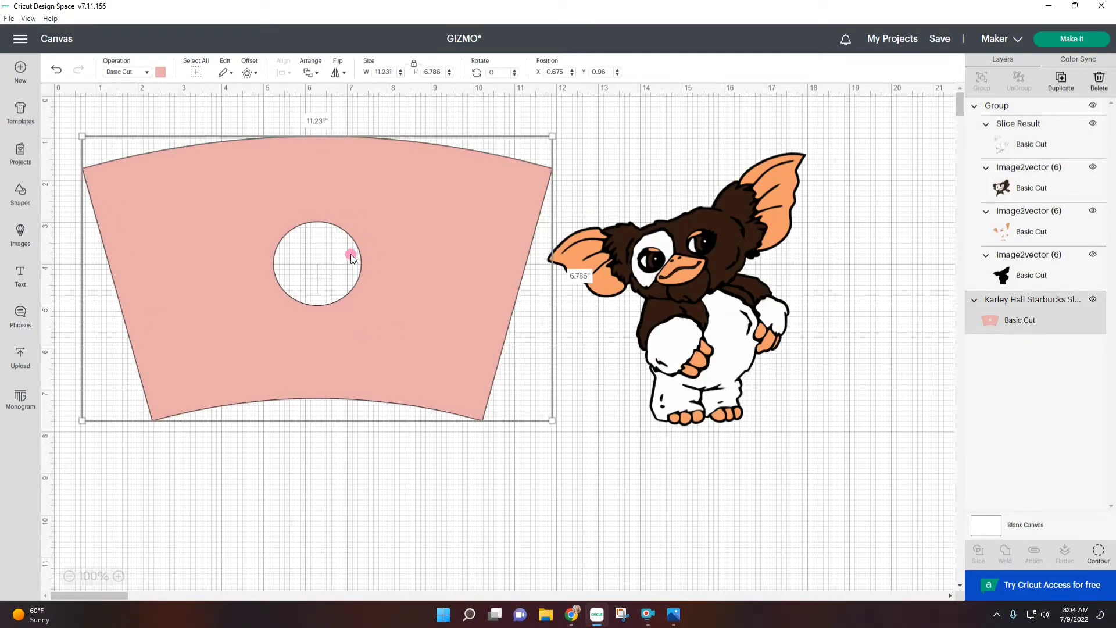
left_click(1098, 553)
left_click(763, 190)
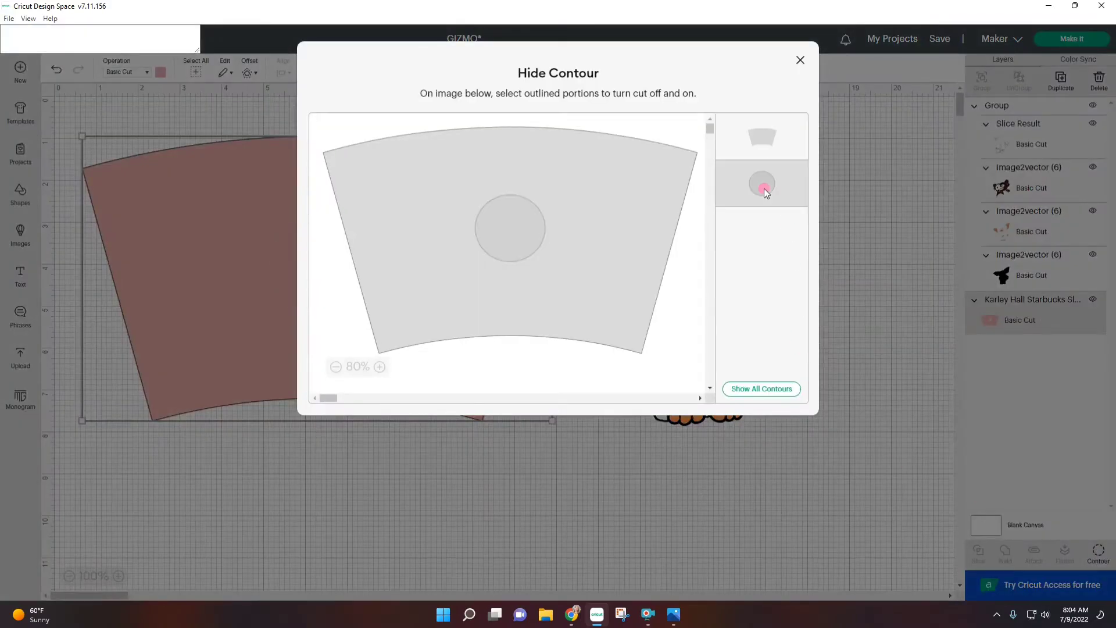
left_click(556, 495)
Turn the cup wrap grey and move Gizmo onto it.
left_click_drag(349, 182, 360, 194)
left_click(156, 72)
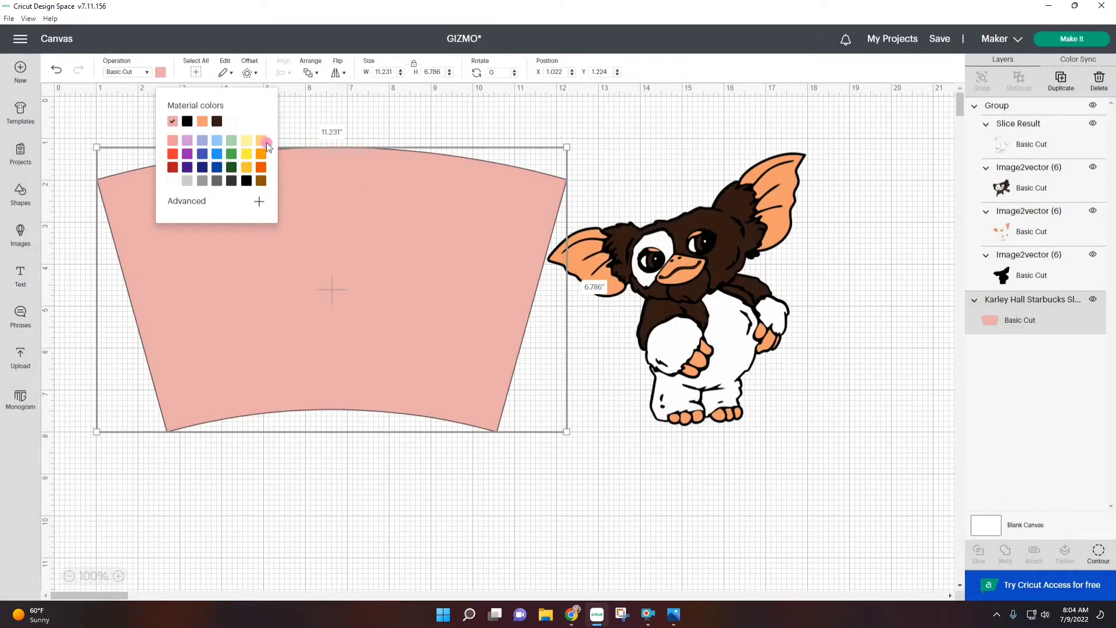
left_click(189, 183)
left_click_drag(721, 341, 362, 329)
Resize Gizmo to about 5.332 × 5.619 inches and position it on the grey wrap.
left_click_drag(451, 413, 402, 366)
mouse_move(340, 294)
left_mouse_down()
mouse_move(347, 321)
mouse_move(351, 309)
left_mouse_up()
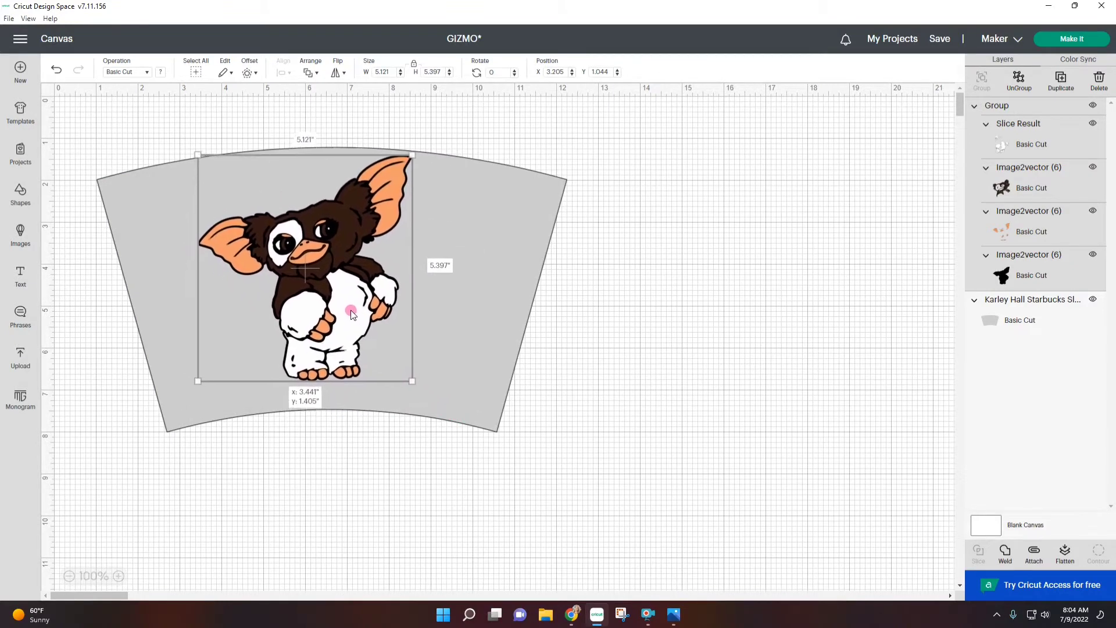
left_click_drag(413, 380, 422, 390)
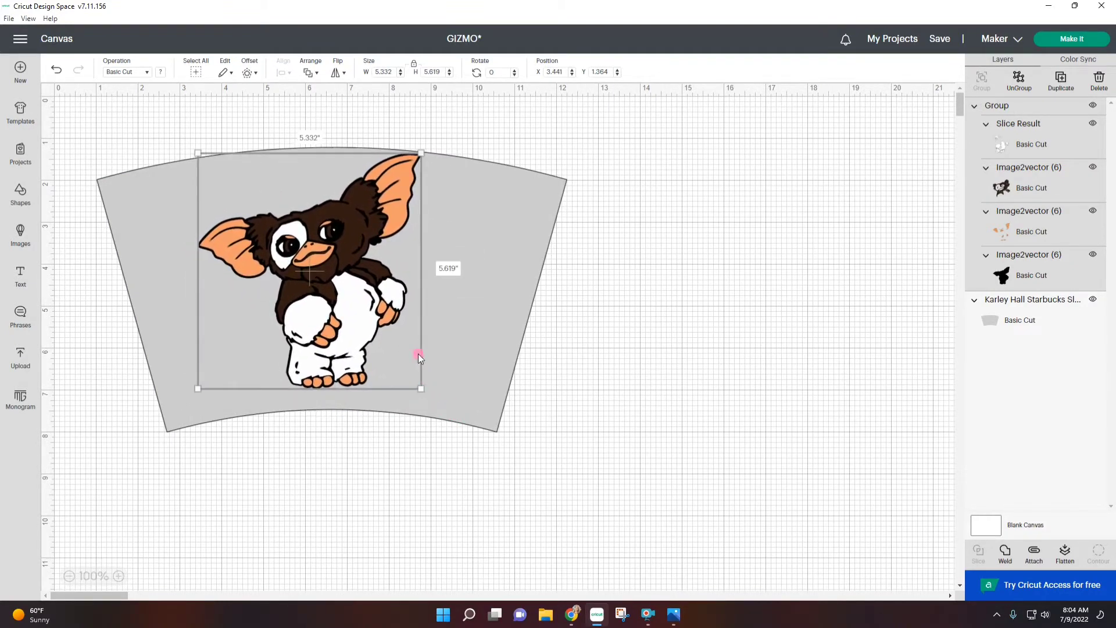
left_click_drag(398, 298, 399, 302)
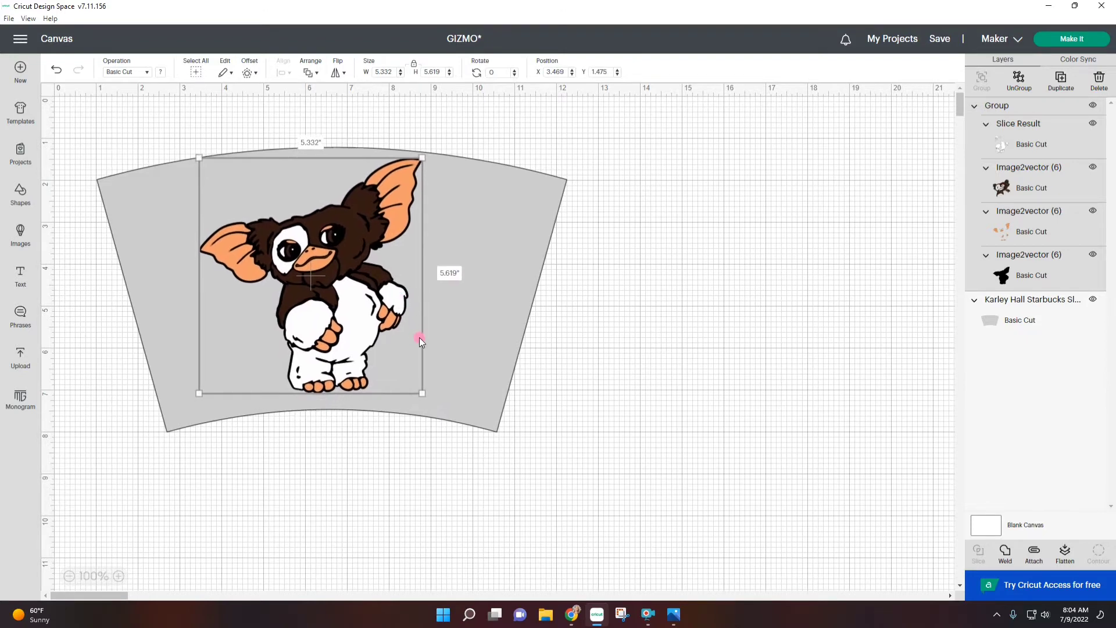
left_click(746, 383)
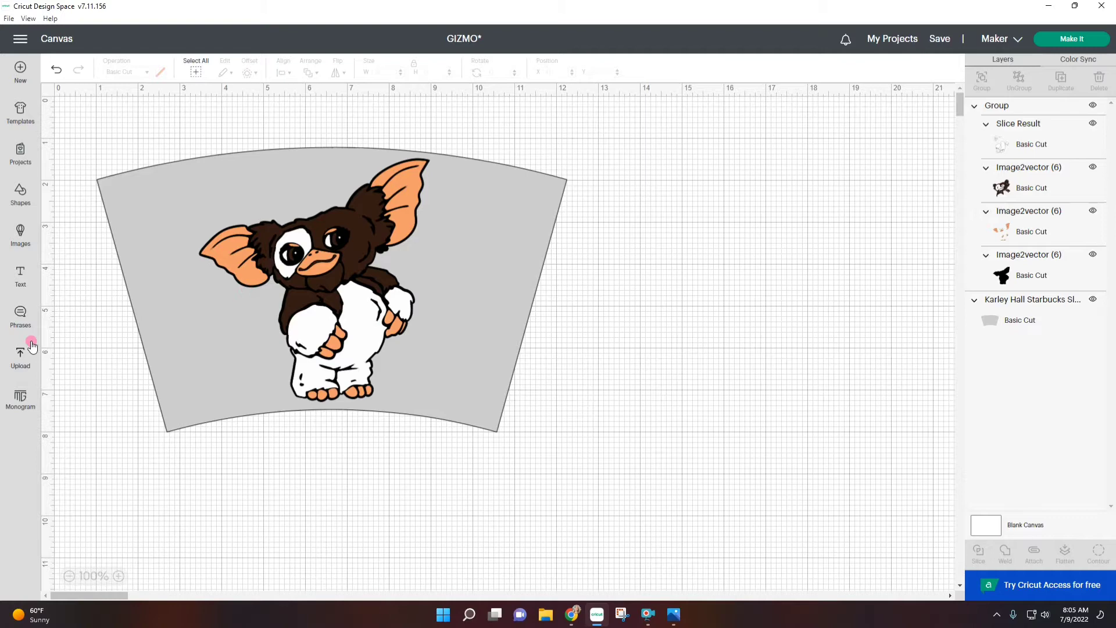
Add the name text in a script font, resize it, and place it beside the wrap.
left_click(26, 279)
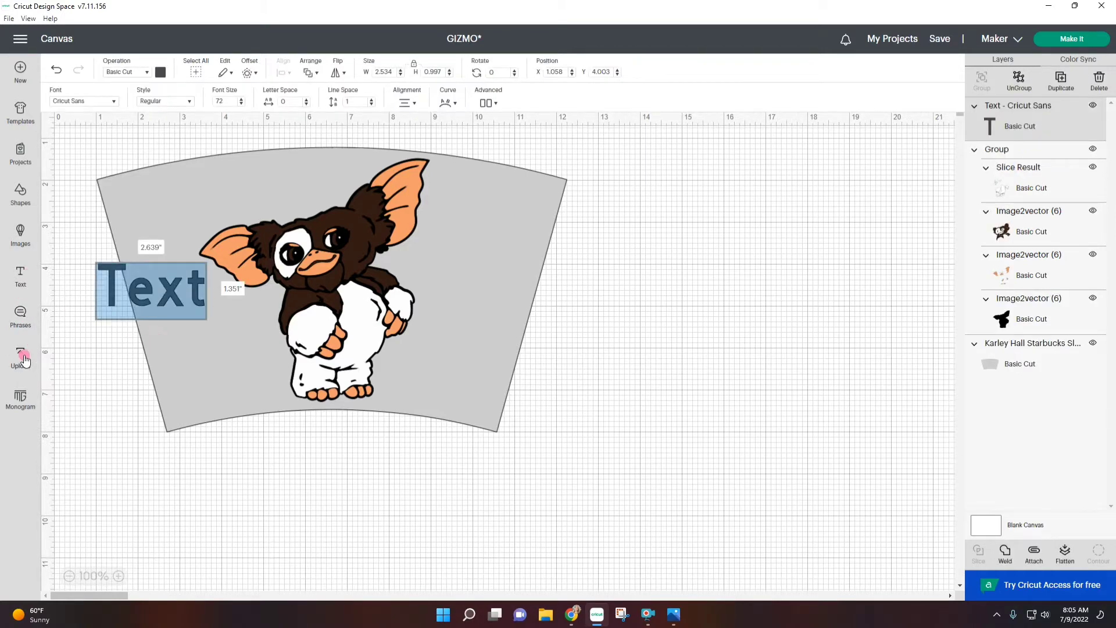
type("Sunda")
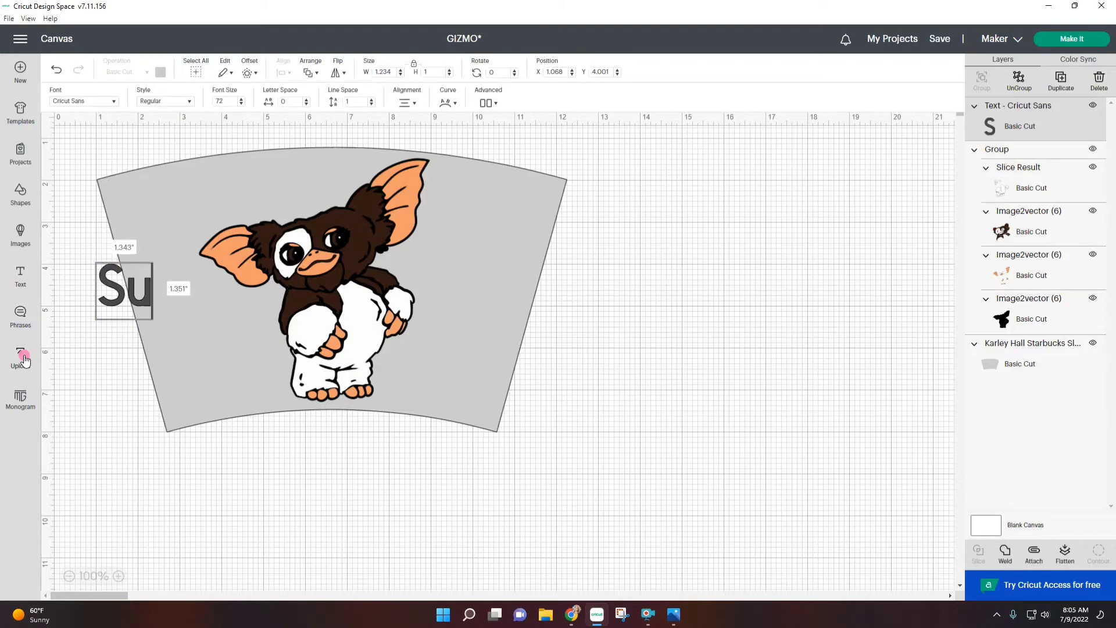
left_click(119, 101)
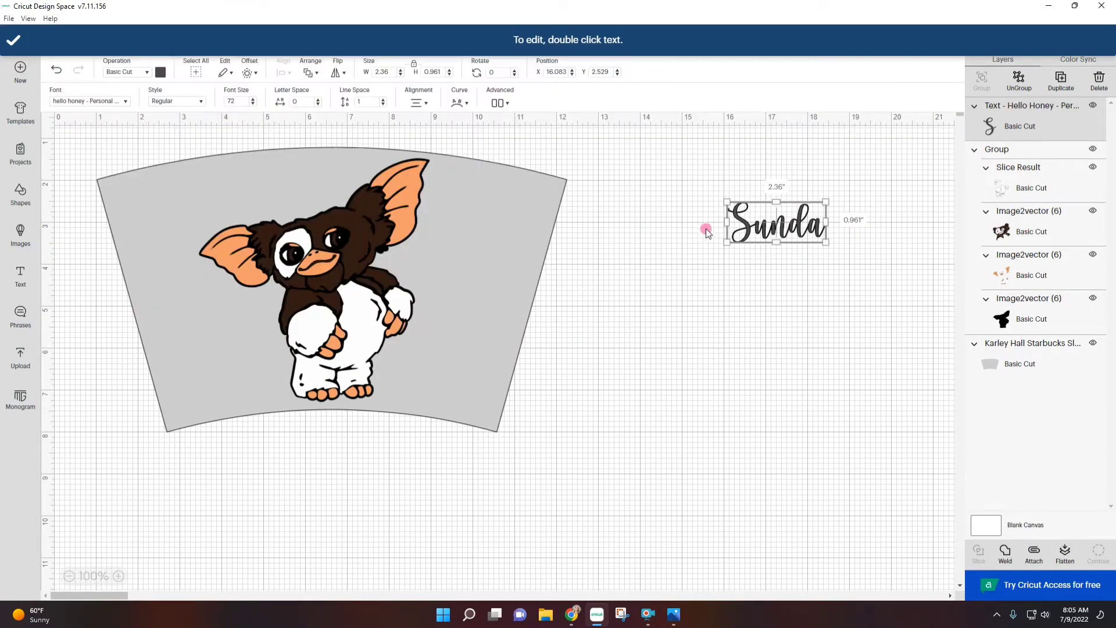
left_click_drag(790, 237, 952, 294)
left_click_drag(866, 162, 807, 213)
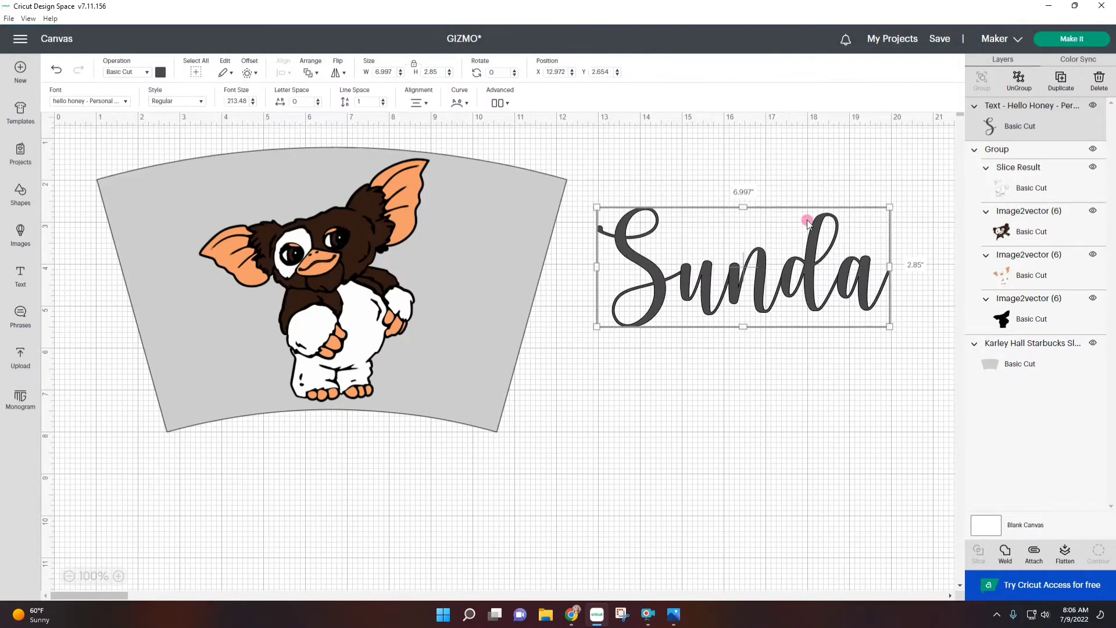
left_click(699, 418)
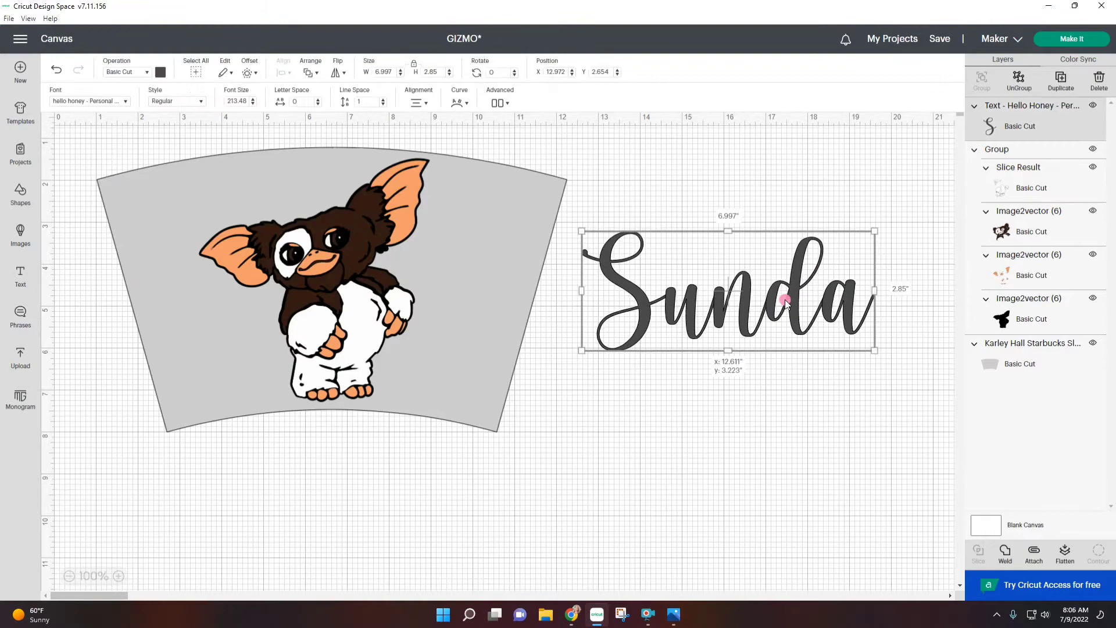
left_click_drag(784, 302, 554, 447)
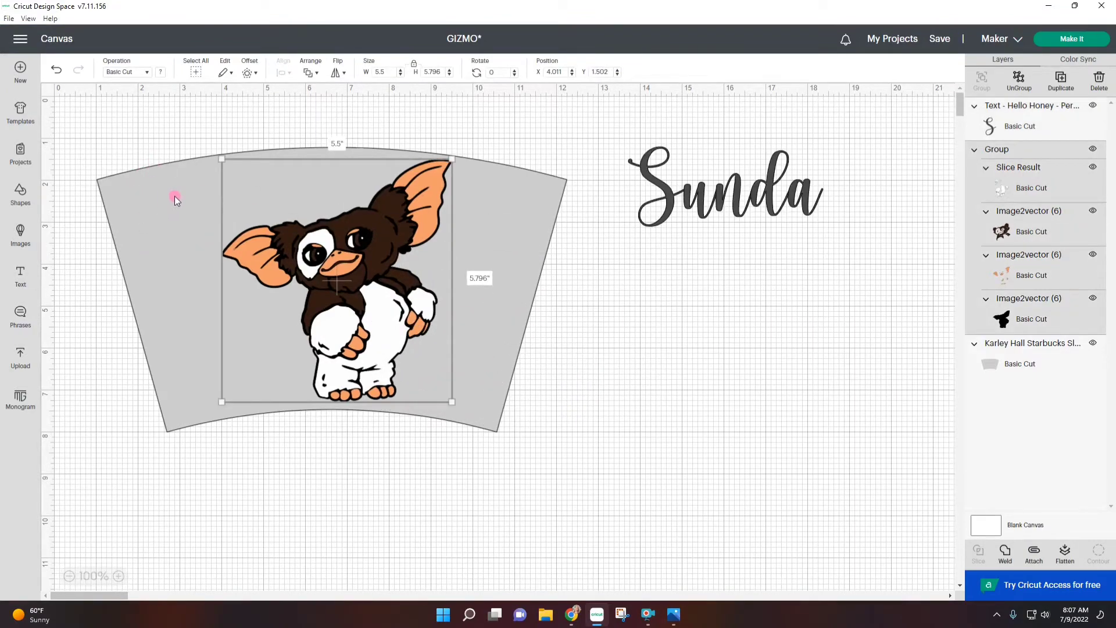
Add a two-line 'Just / Add Water' text and move it right of the template.
left_click(31, 279)
left_click(130, 303)
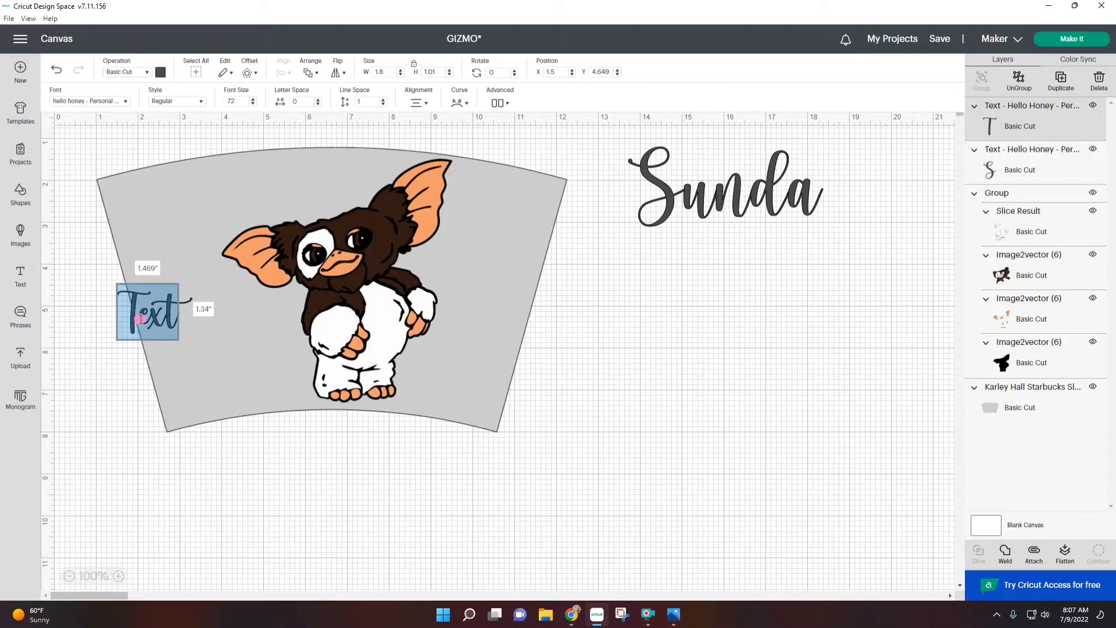
type("J")
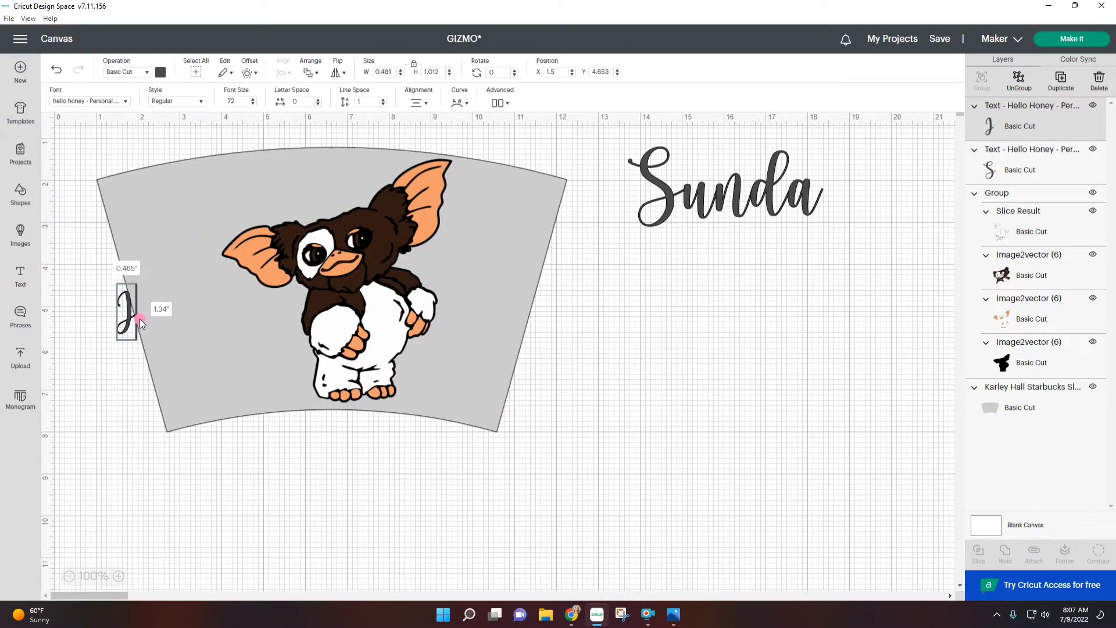
type("ust")
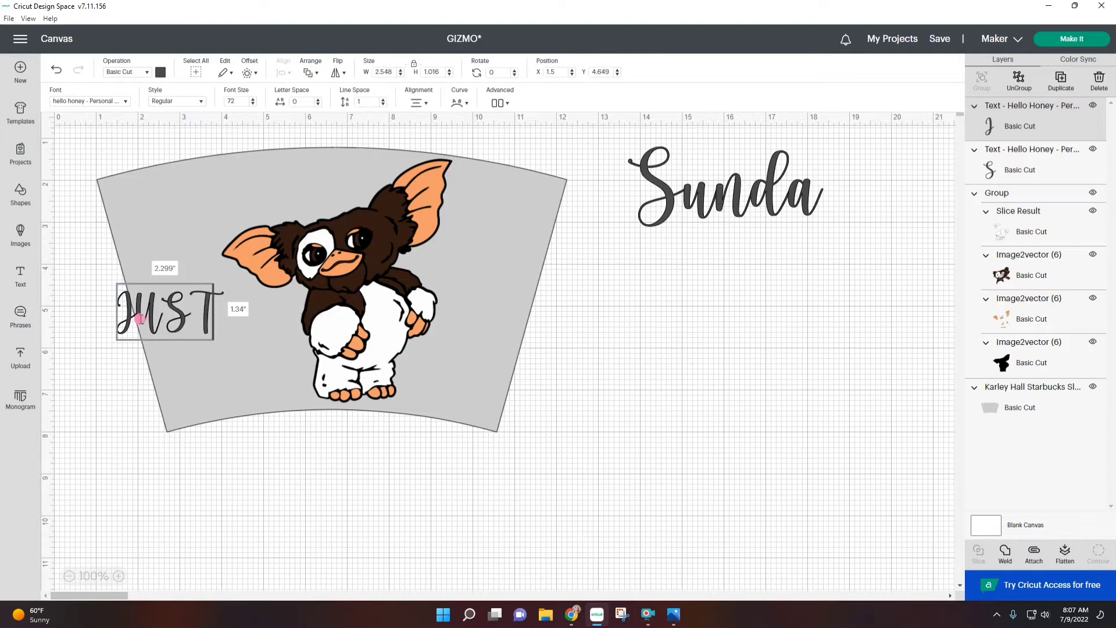
key("Return")
type("Add Water")
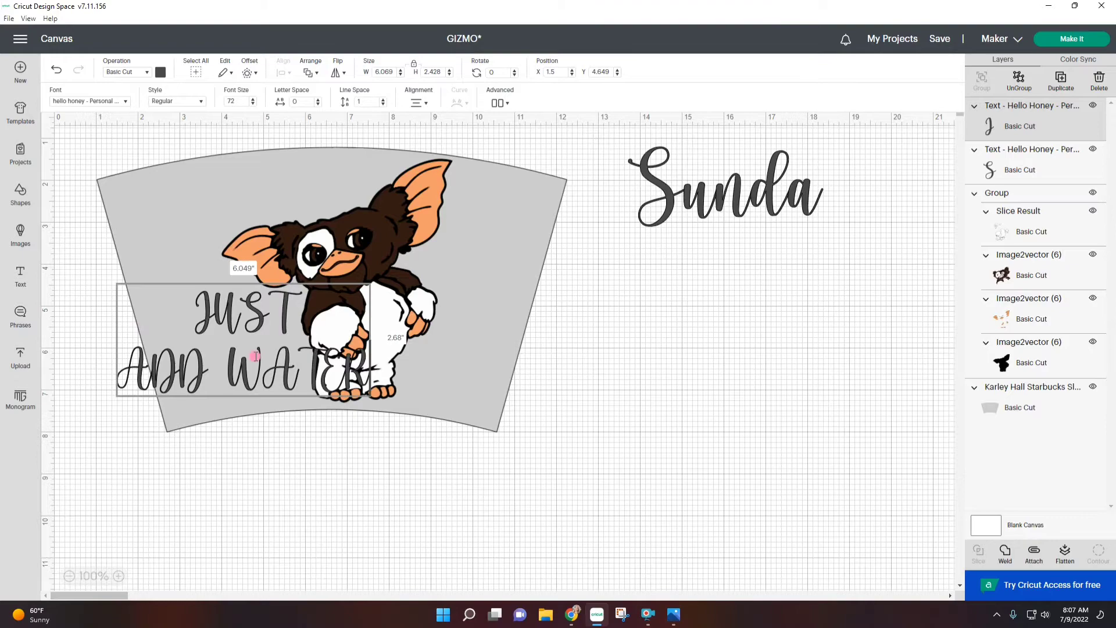
left_click_drag(259, 316, 688, 313)
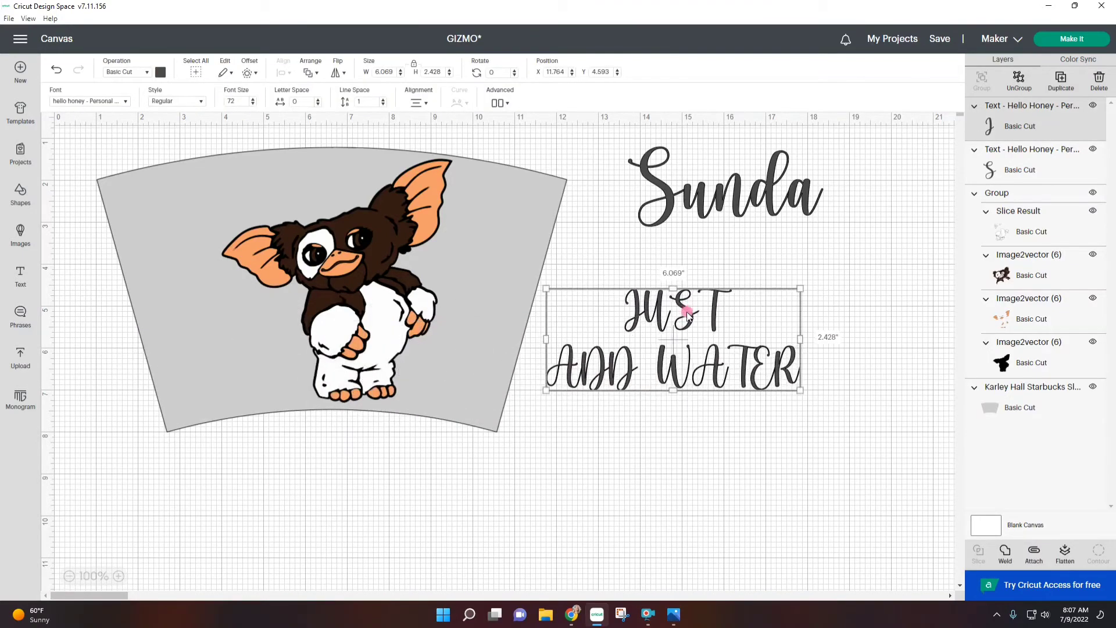
Set the text to the Forte font and delete the Add Water line, leaving JUST.
left_click(124, 104)
scroll(407, 232, "down", 10)
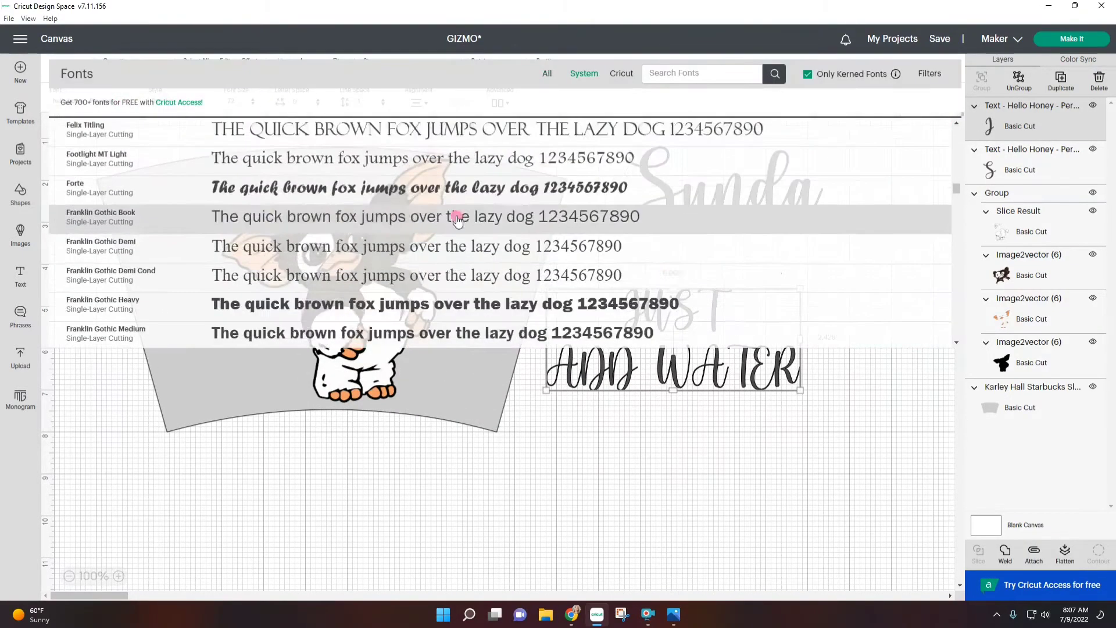
left_click(456, 186)
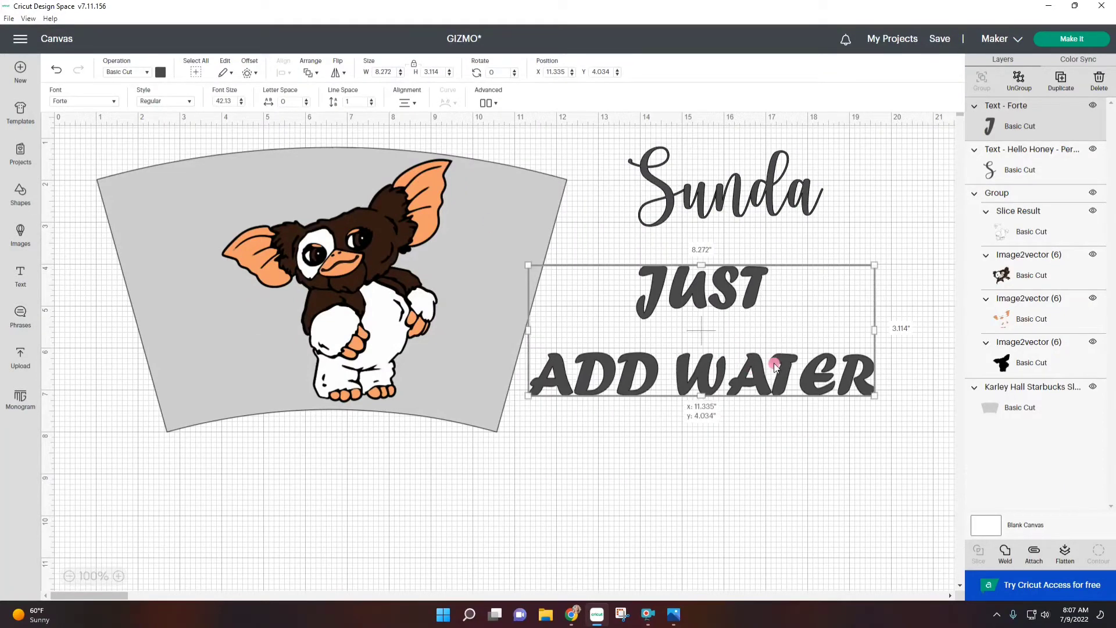
double_click(775, 363)
left_click(844, 403)
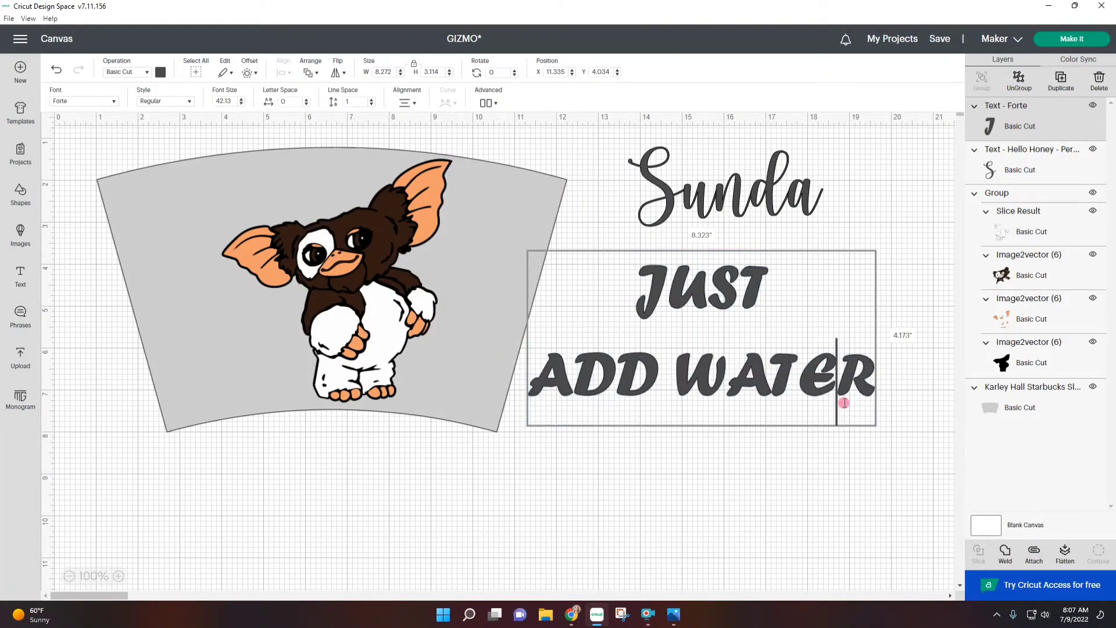
triple_click(830, 381)
key("BackSpace")
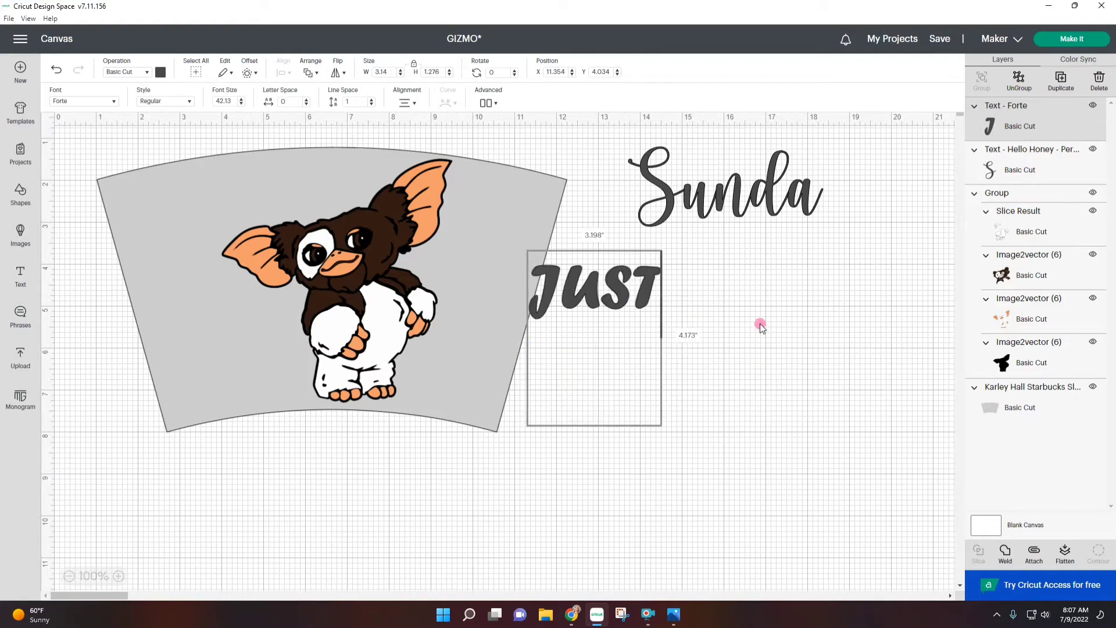
Add ADD and WATER as separate text objects and shrink all three words together.
left_click(760, 326)
left_click(13, 277)
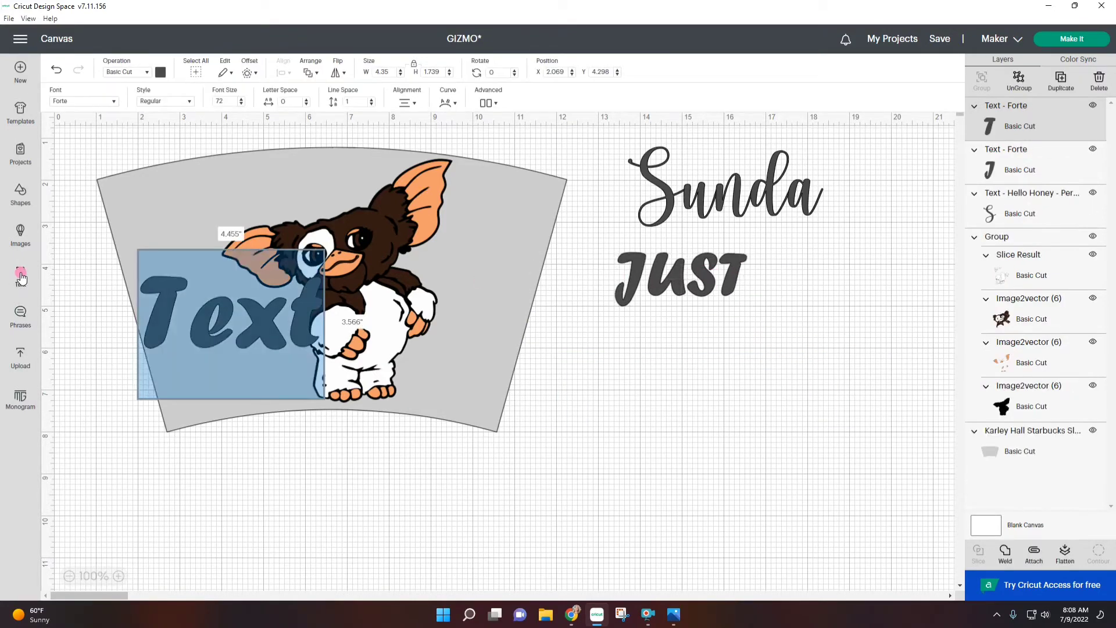
type("ADD")
left_click(22, 276)
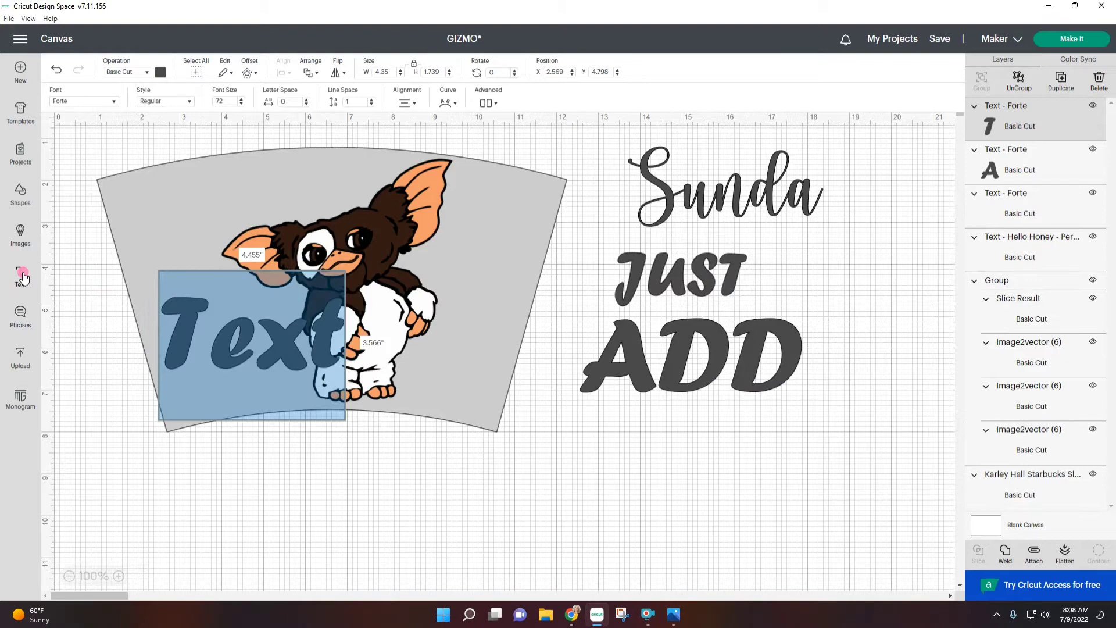
type("WATER")
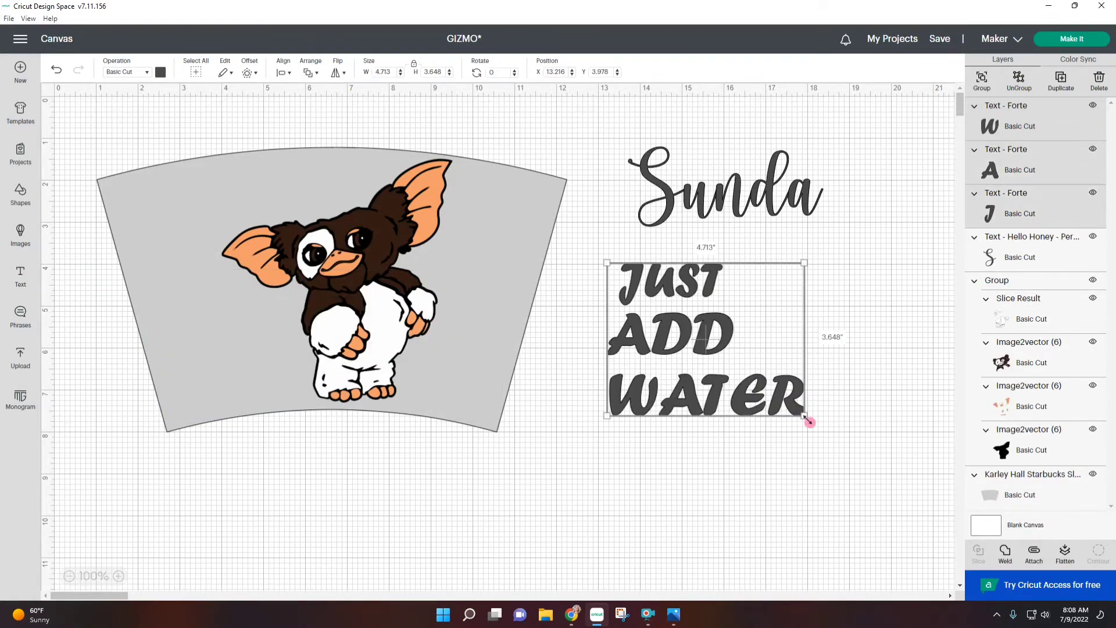
left_click_drag(805, 419, 743, 366)
left_click(741, 424)
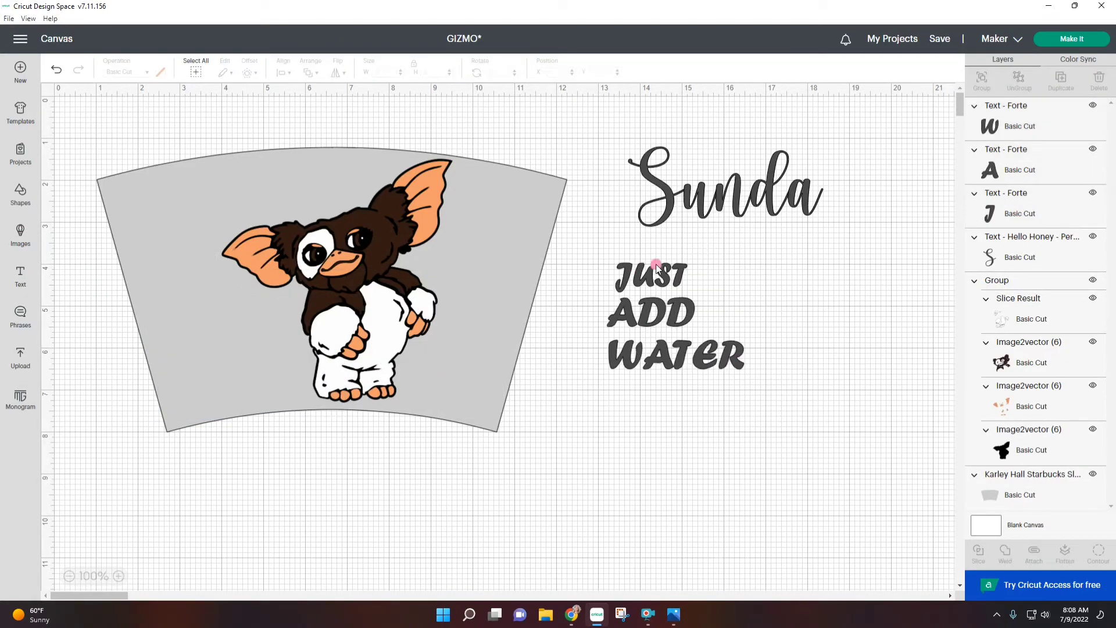
Stack JUST, ADD and WATER down the template's upper left.
left_click_drag(656, 269, 207, 200)
left_click(600, 305)
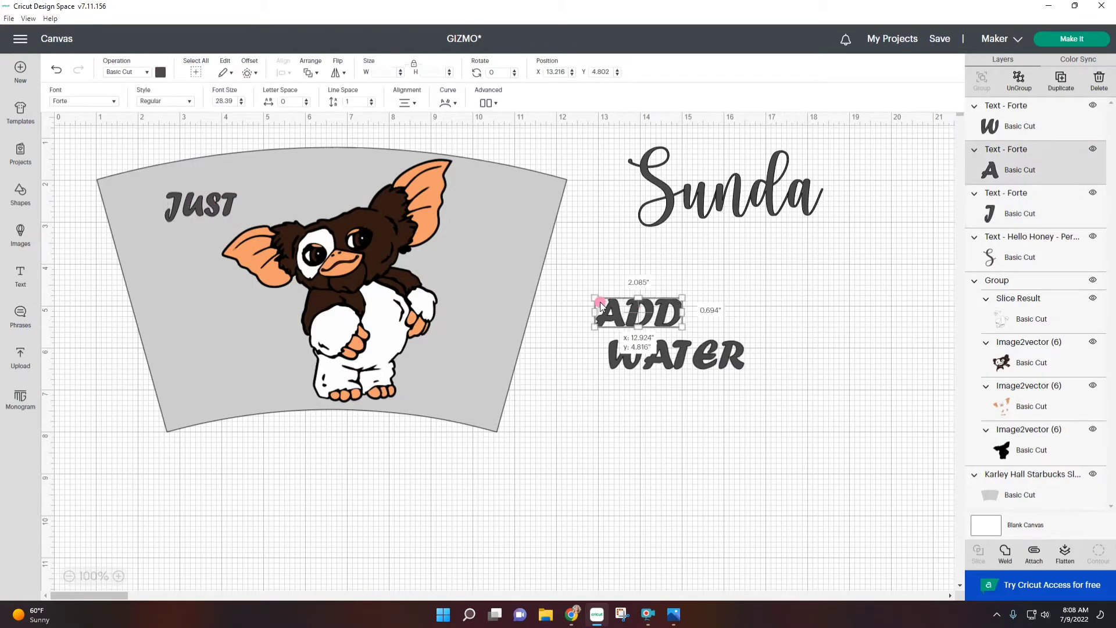
left_click_drag(600, 305, 174, 241)
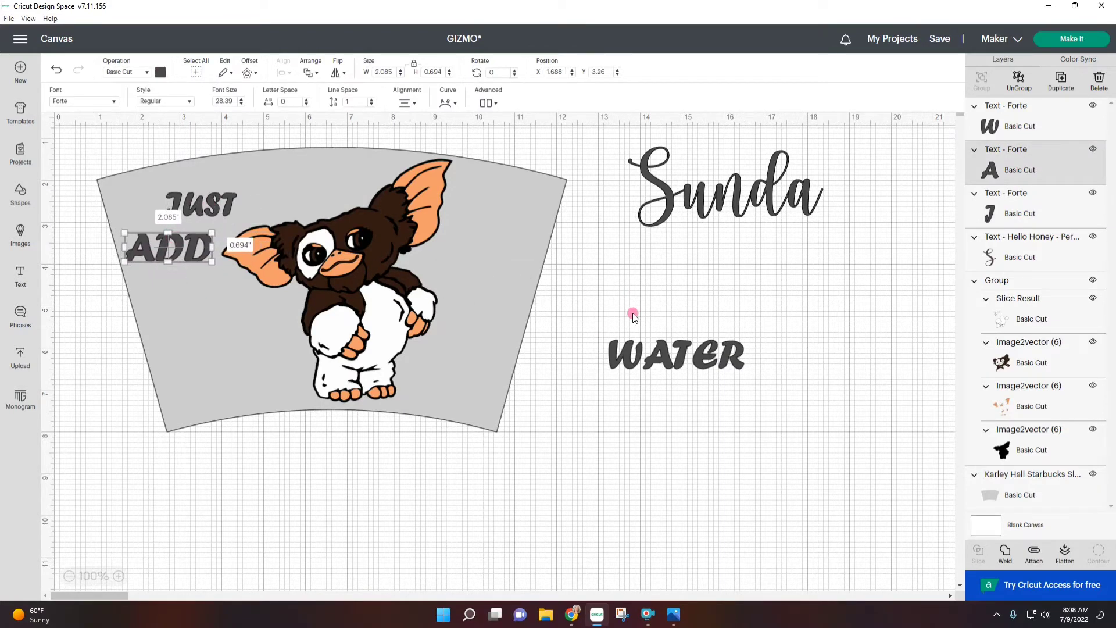
left_click_drag(668, 348, 180, 294)
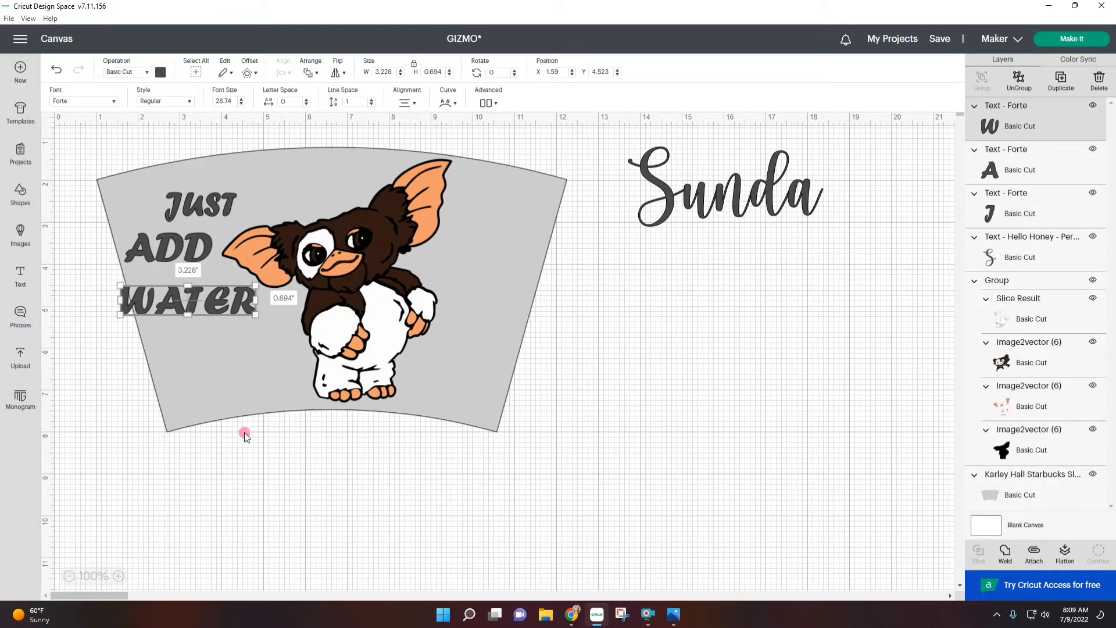
left_click(293, 510)
Rotate the name text 90 degrees and place it along the template's right side.
left_click_drag(752, 200, 726, 225)
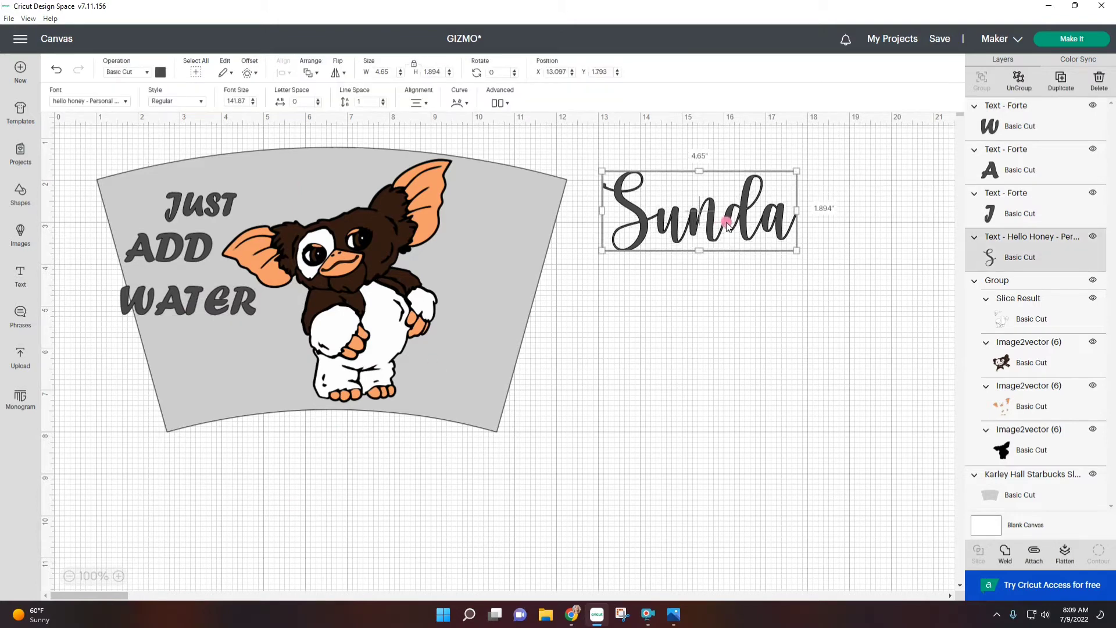
left_click(522, 72)
left_click_drag(727, 197, 529, 267)
left_click(676, 333)
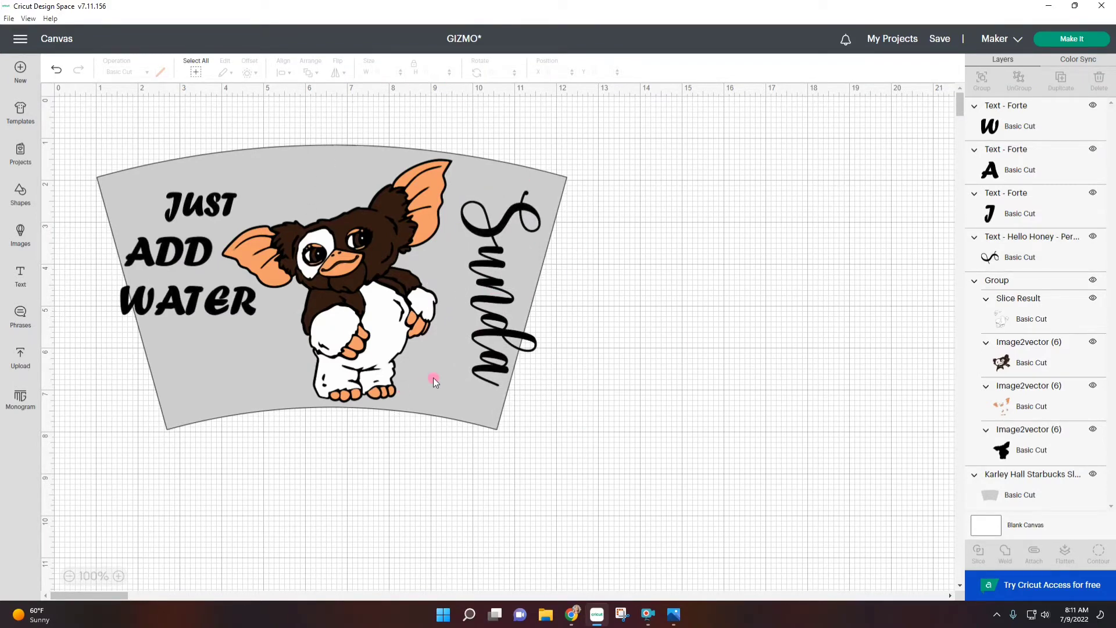
Save the GIZMO project under its current name and select the grey cup template.
left_click(948, 43)
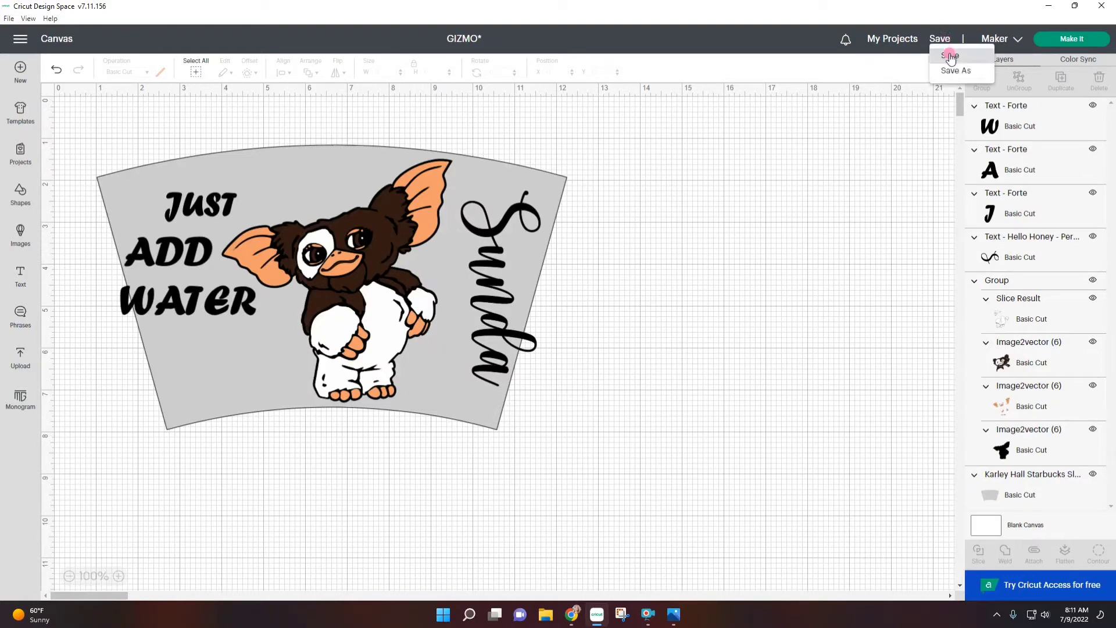
left_click(946, 53)
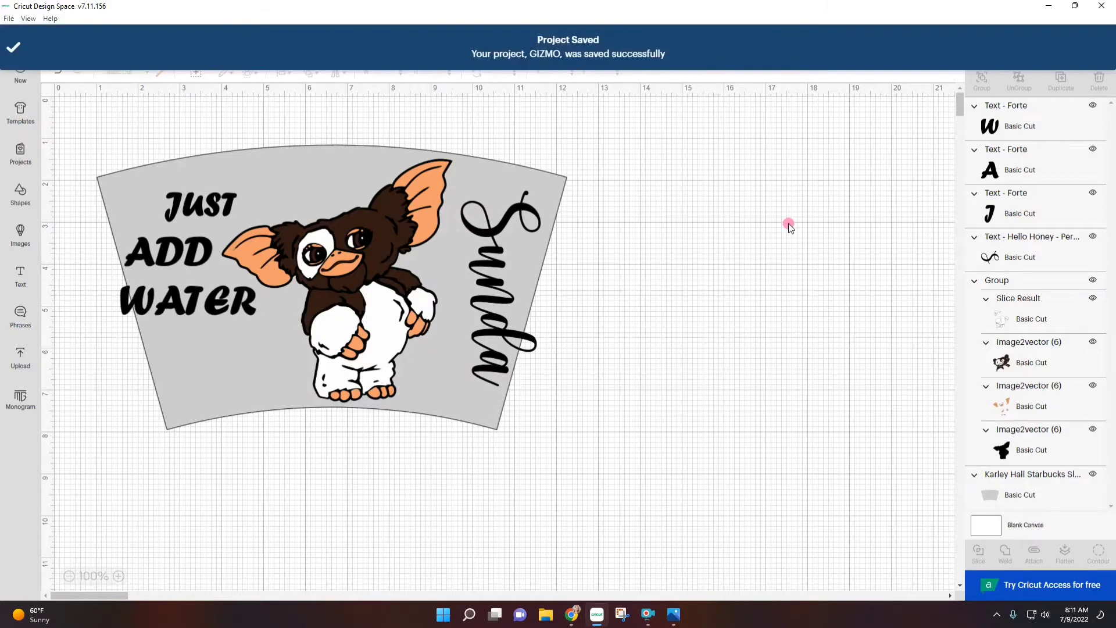
left_click(167, 386)
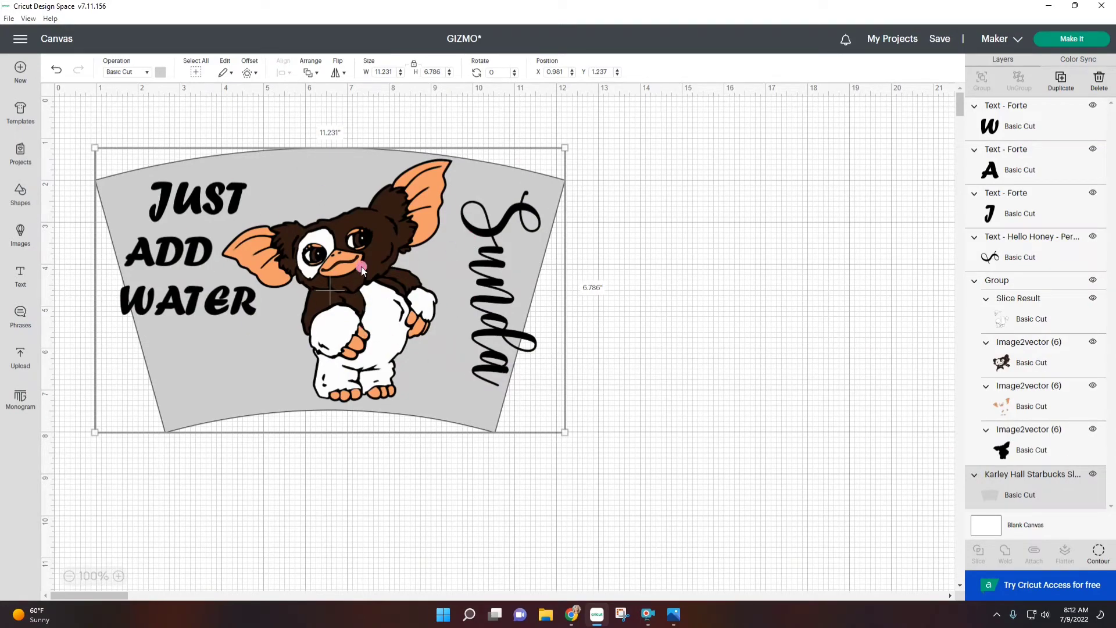
Hide the grey cup template and send the design to mat preparation.
left_click(1096, 476)
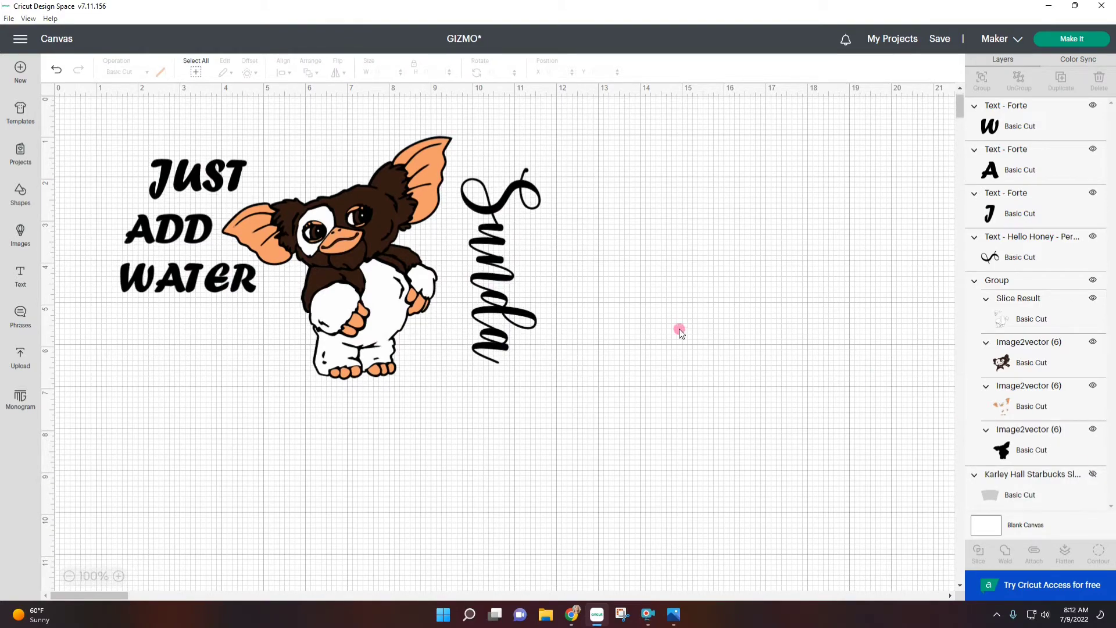
left_click(1051, 41)
scroll(82, 198, "down", 1)
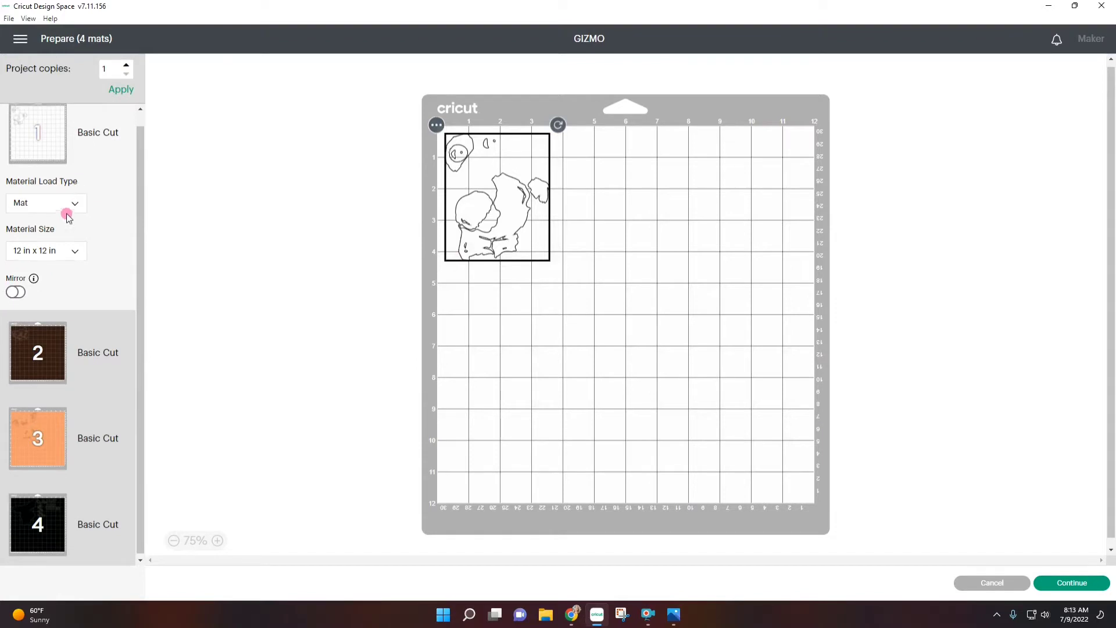
scroll(68, 209, "up", 1)
Preview the brown, orange and black mats in the mat list.
left_click(33, 375)
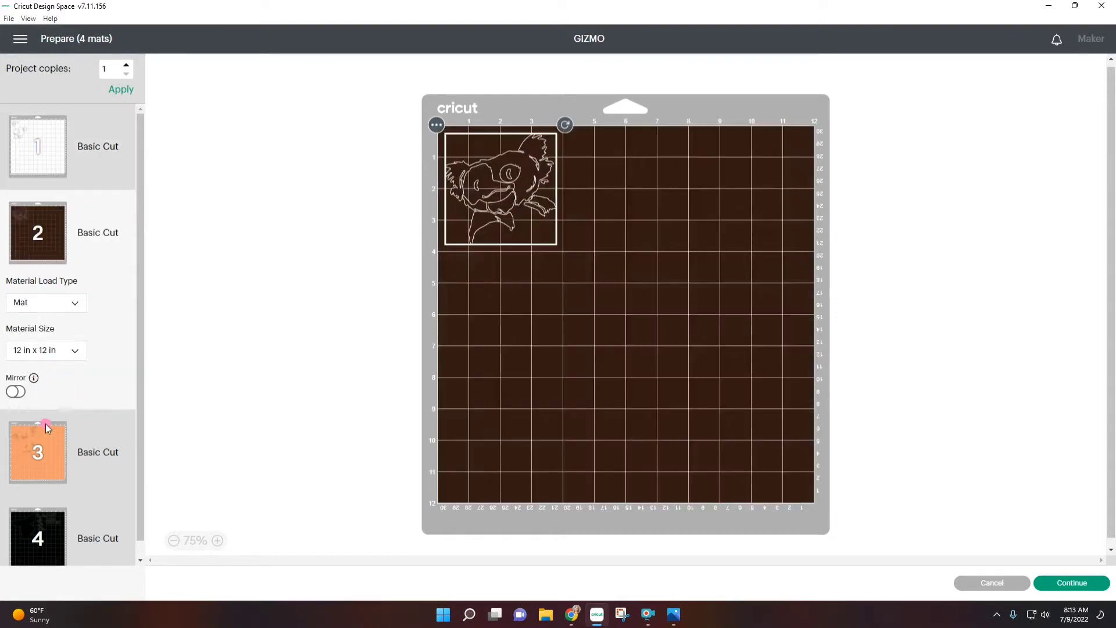
left_click(43, 433)
scroll(59, 504, "down", 1)
left_click(61, 504)
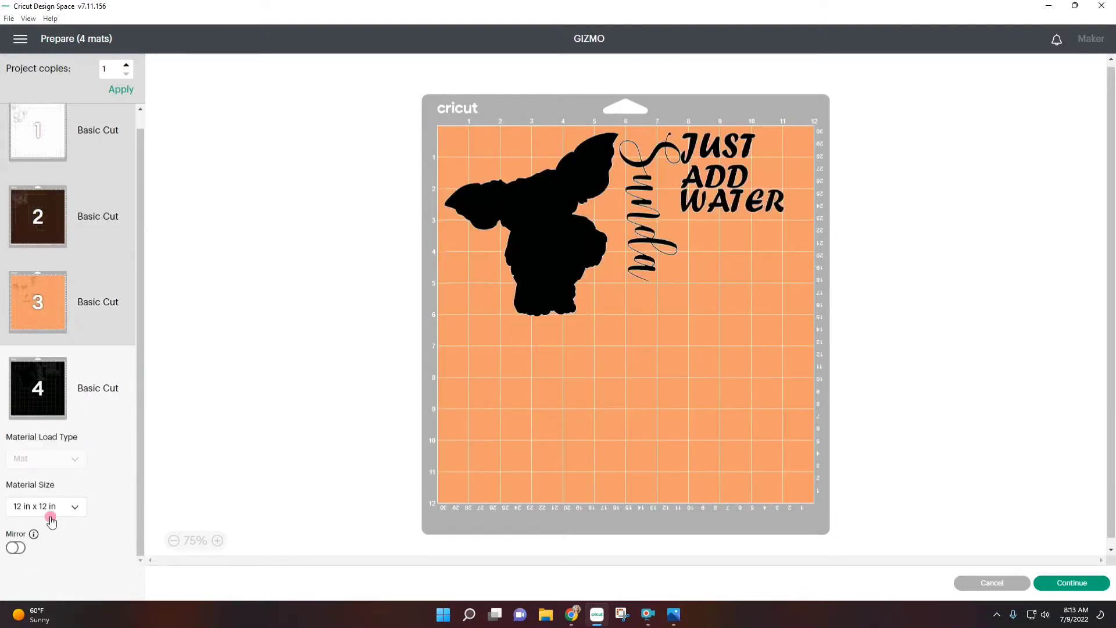
scroll(84, 256, "up", 1)
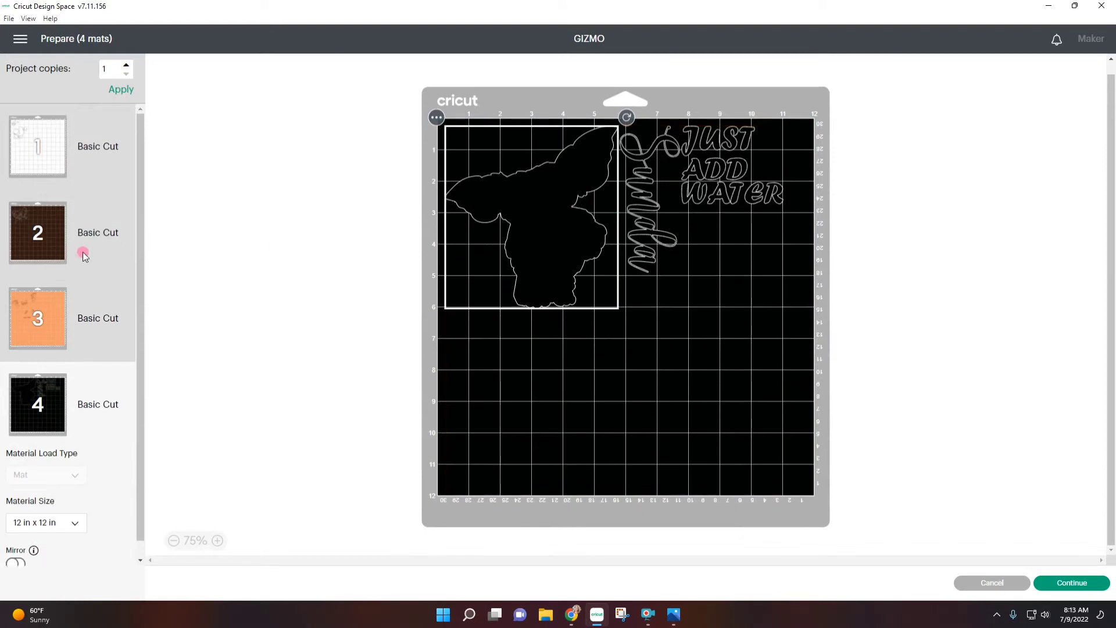
left_click(1090, 588)
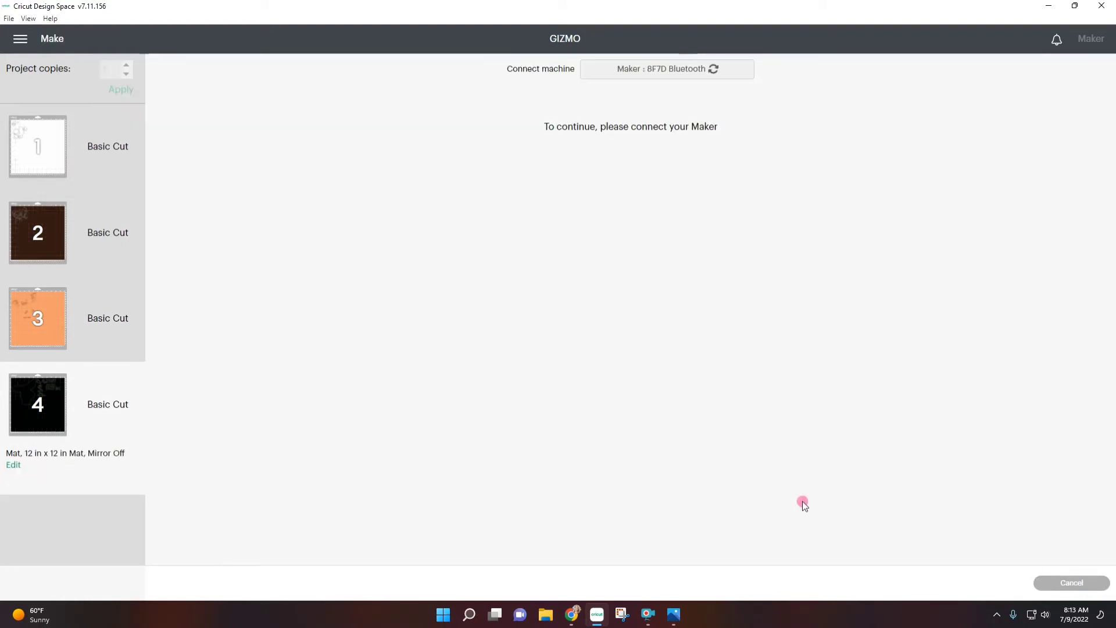